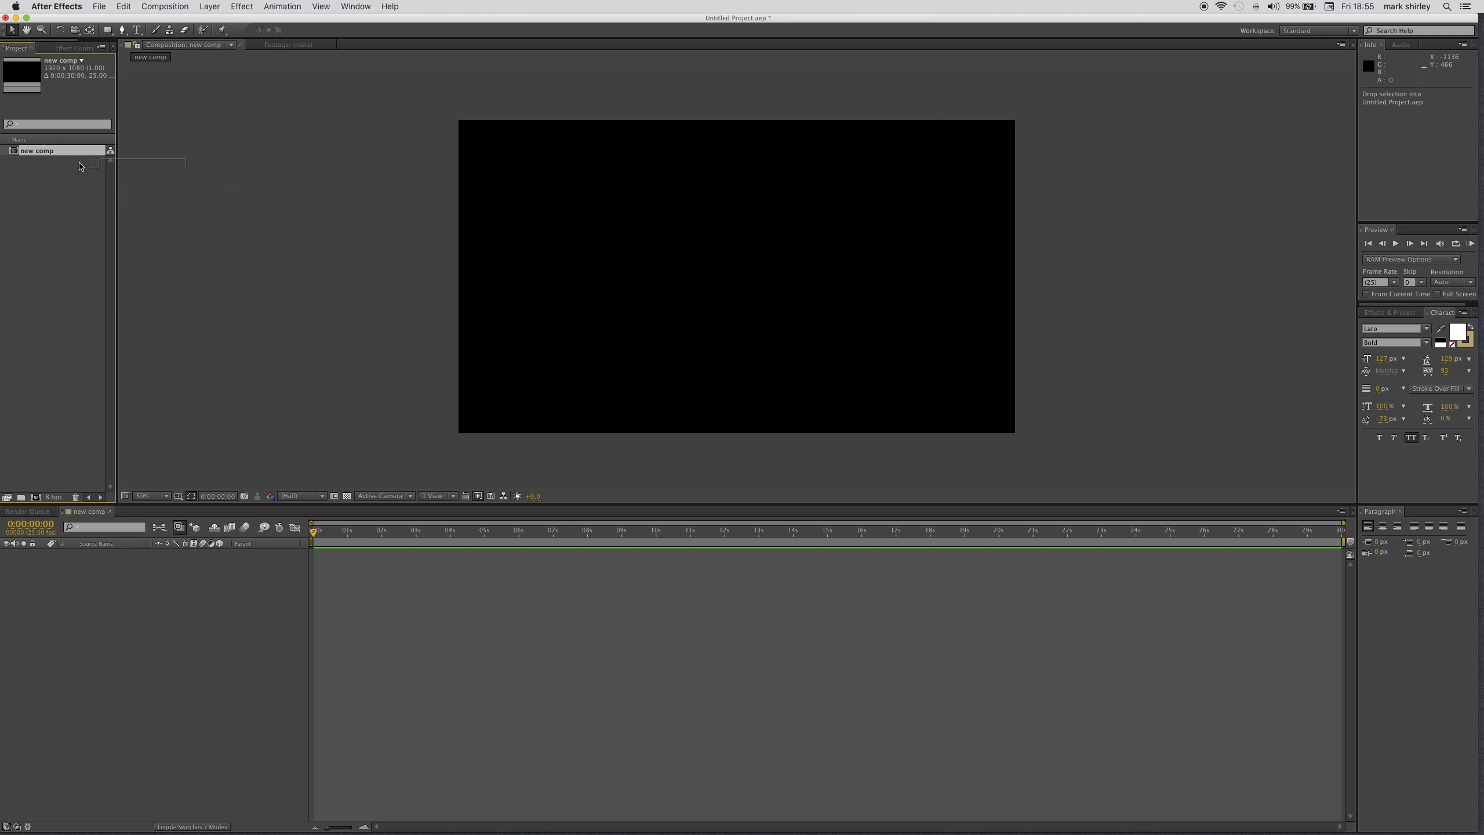
- Import type.png from the Desktop and place it centred in the new comp composition
click(46, 215)
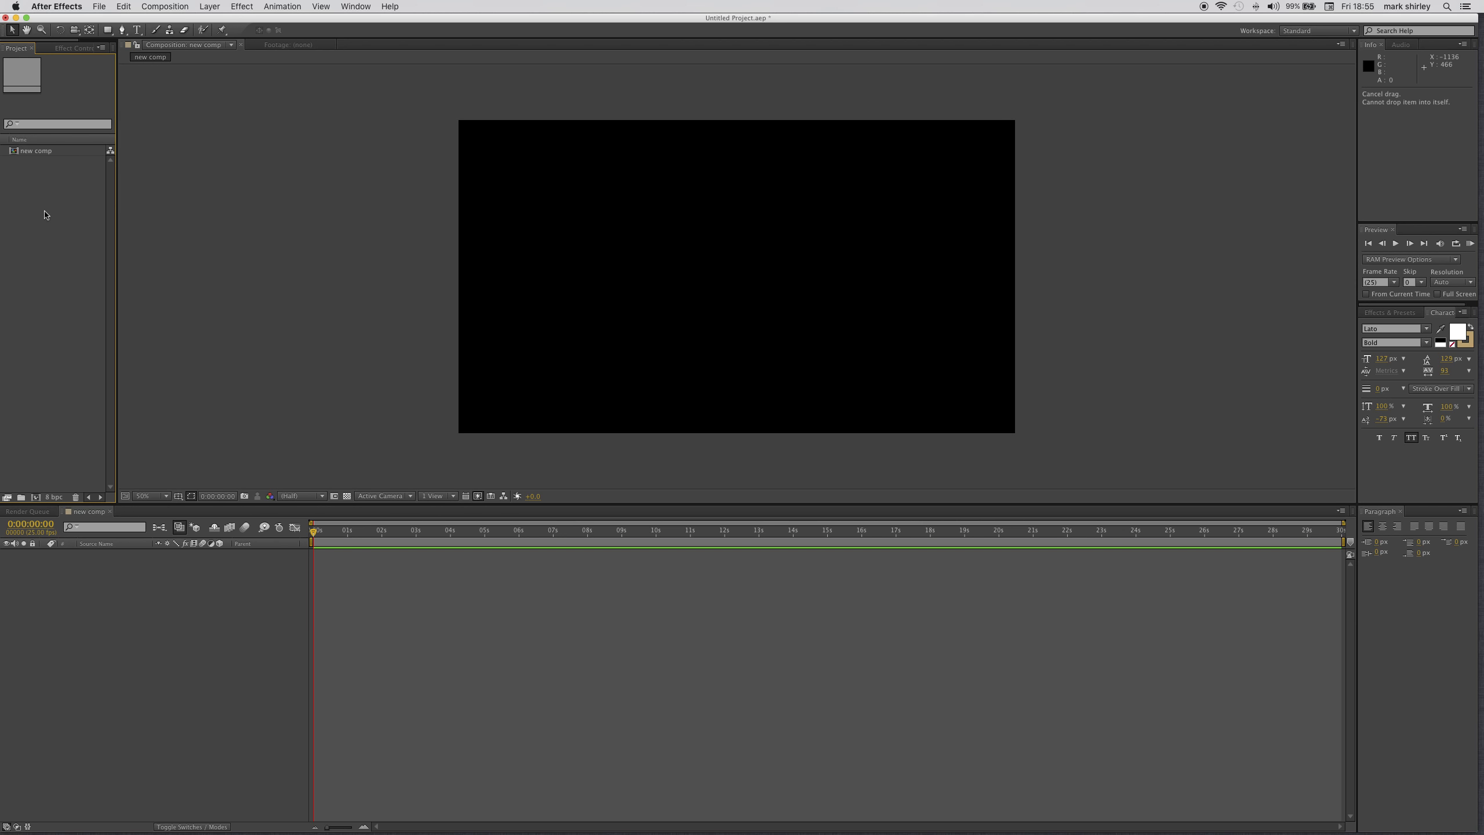
double_click(46, 215)
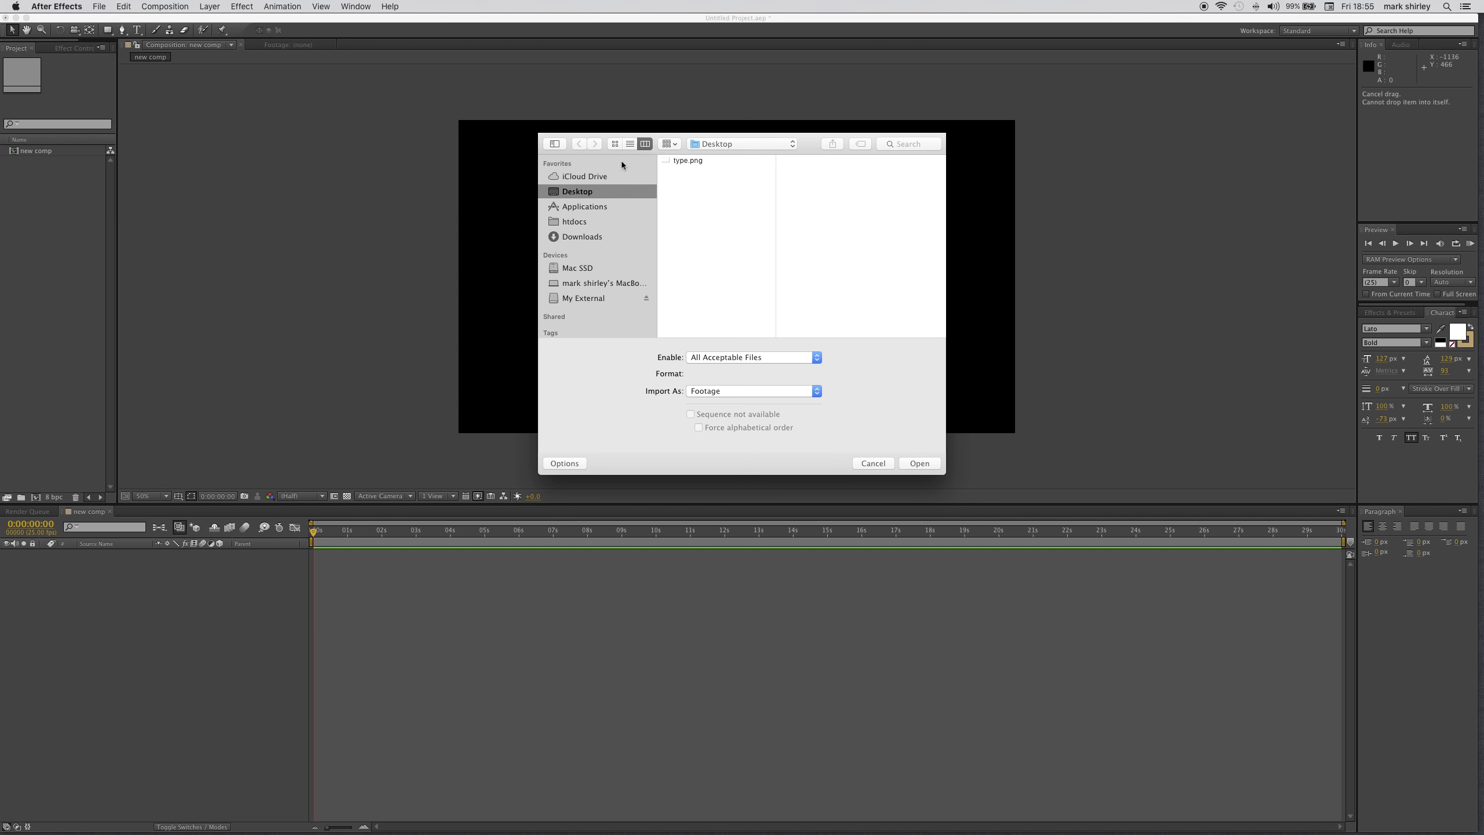
click(677, 161)
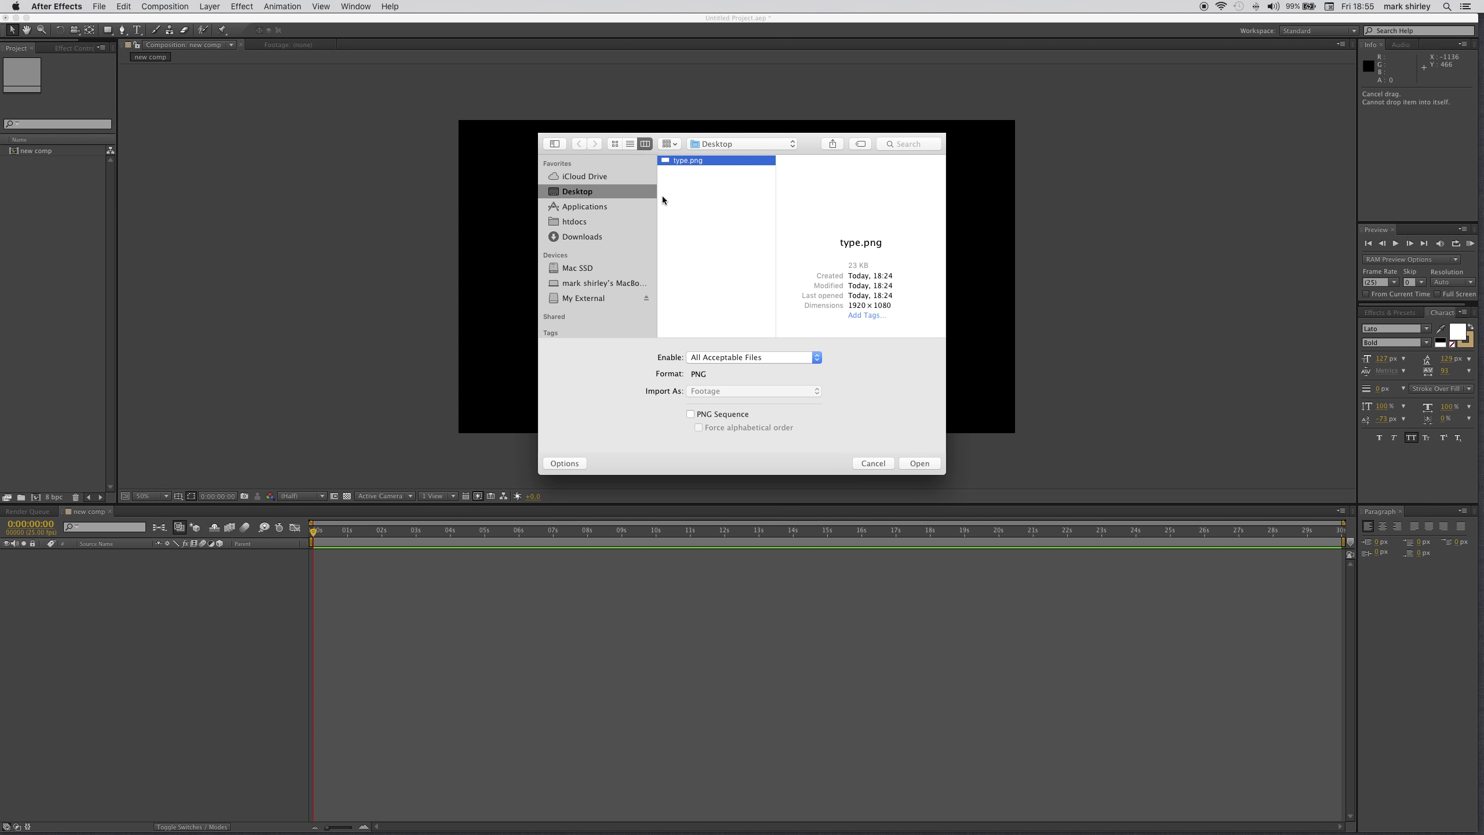
click(919, 464)
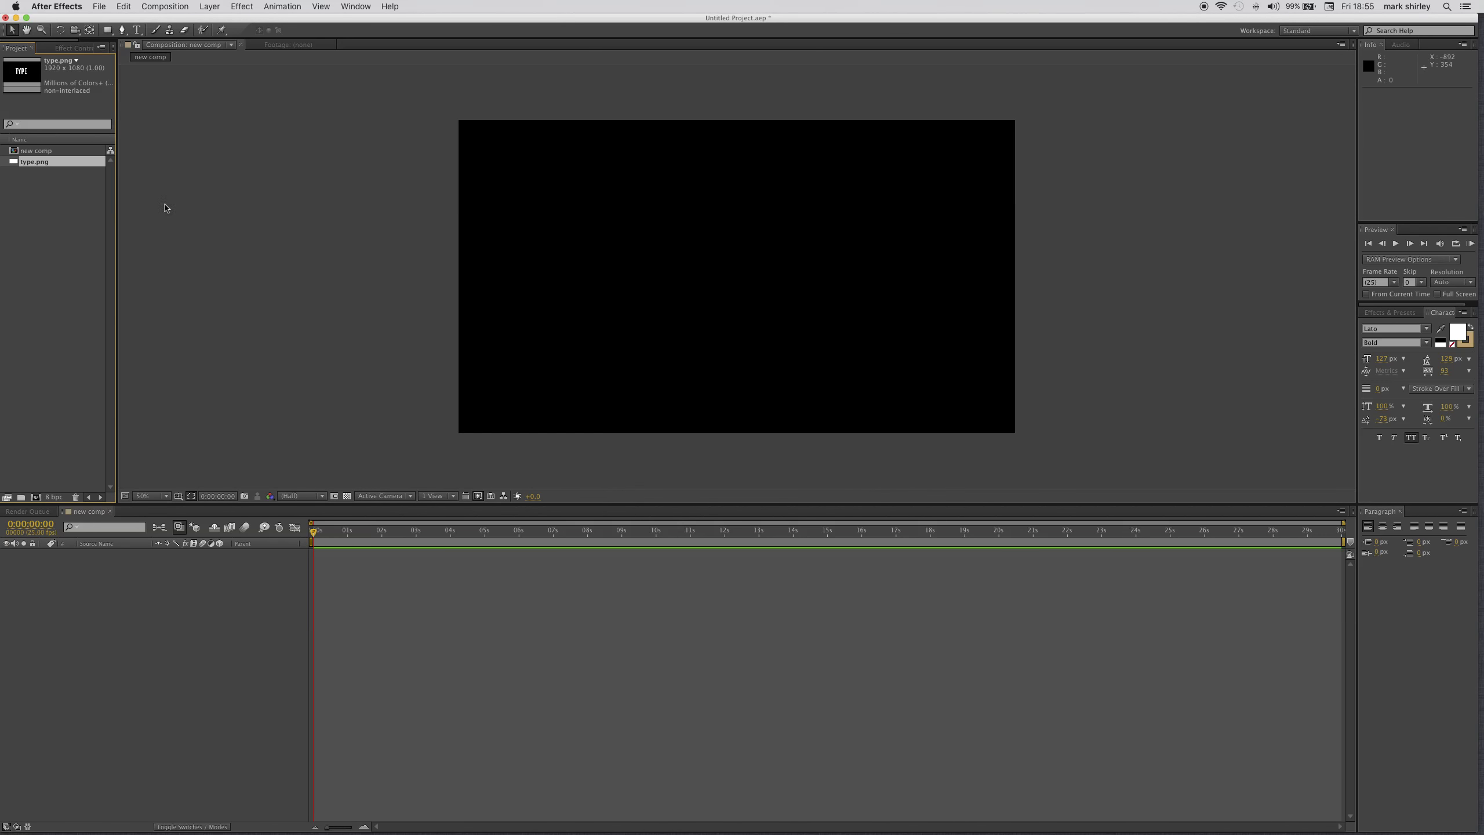
click(78, 192)
drag(23, 163, 735, 277)
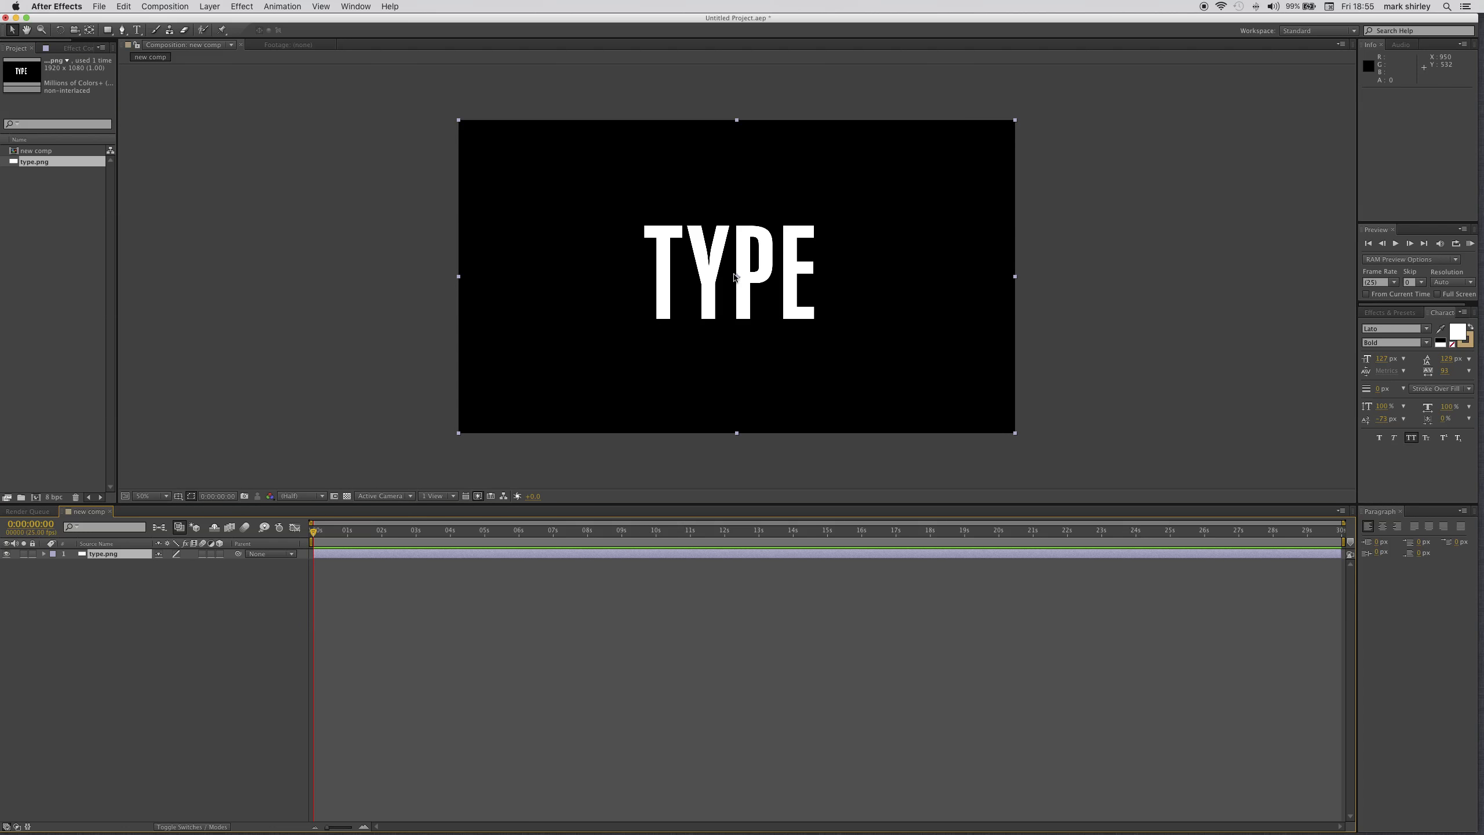
- Shrink the type.png layer to about 16.7% and move it just outside the composition's left edge, at about -168, 528
click(1016, 124)
drag(1016, 124, 450, 267)
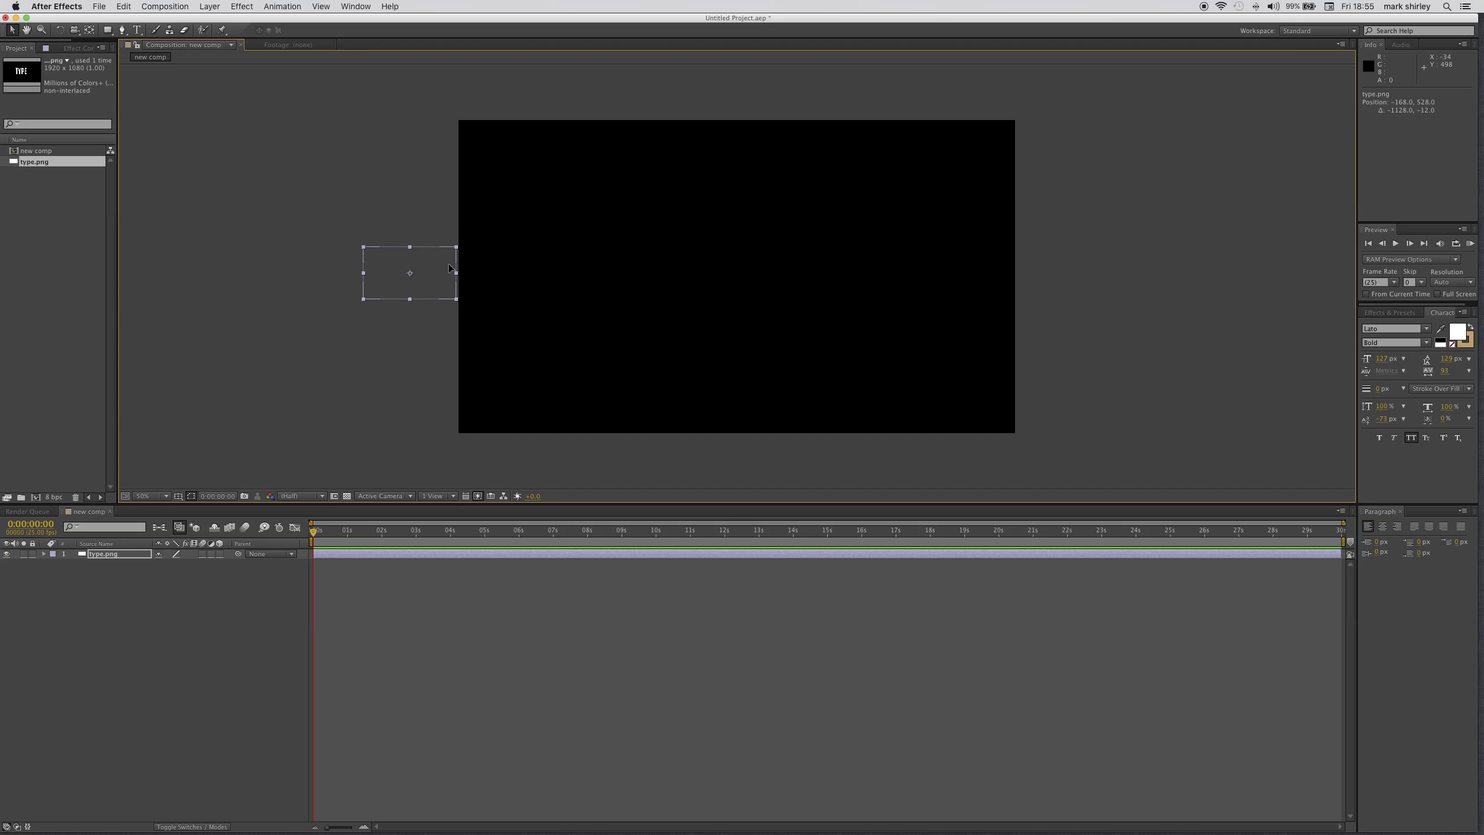
- Reveal the type.png layer's transform properties and start keyframing Position and Scale at 0 seconds
click(46, 555)
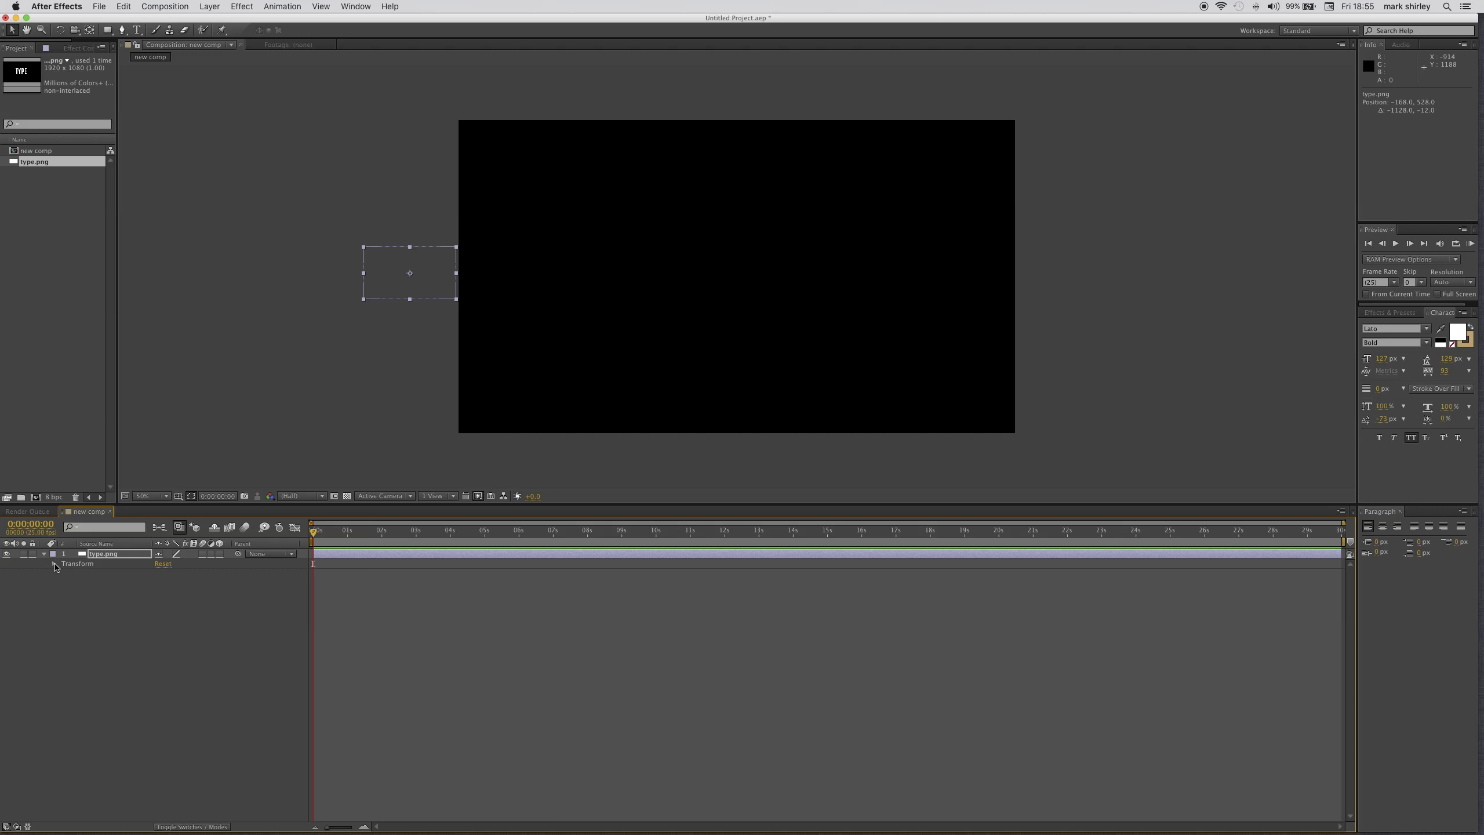
click(55, 565)
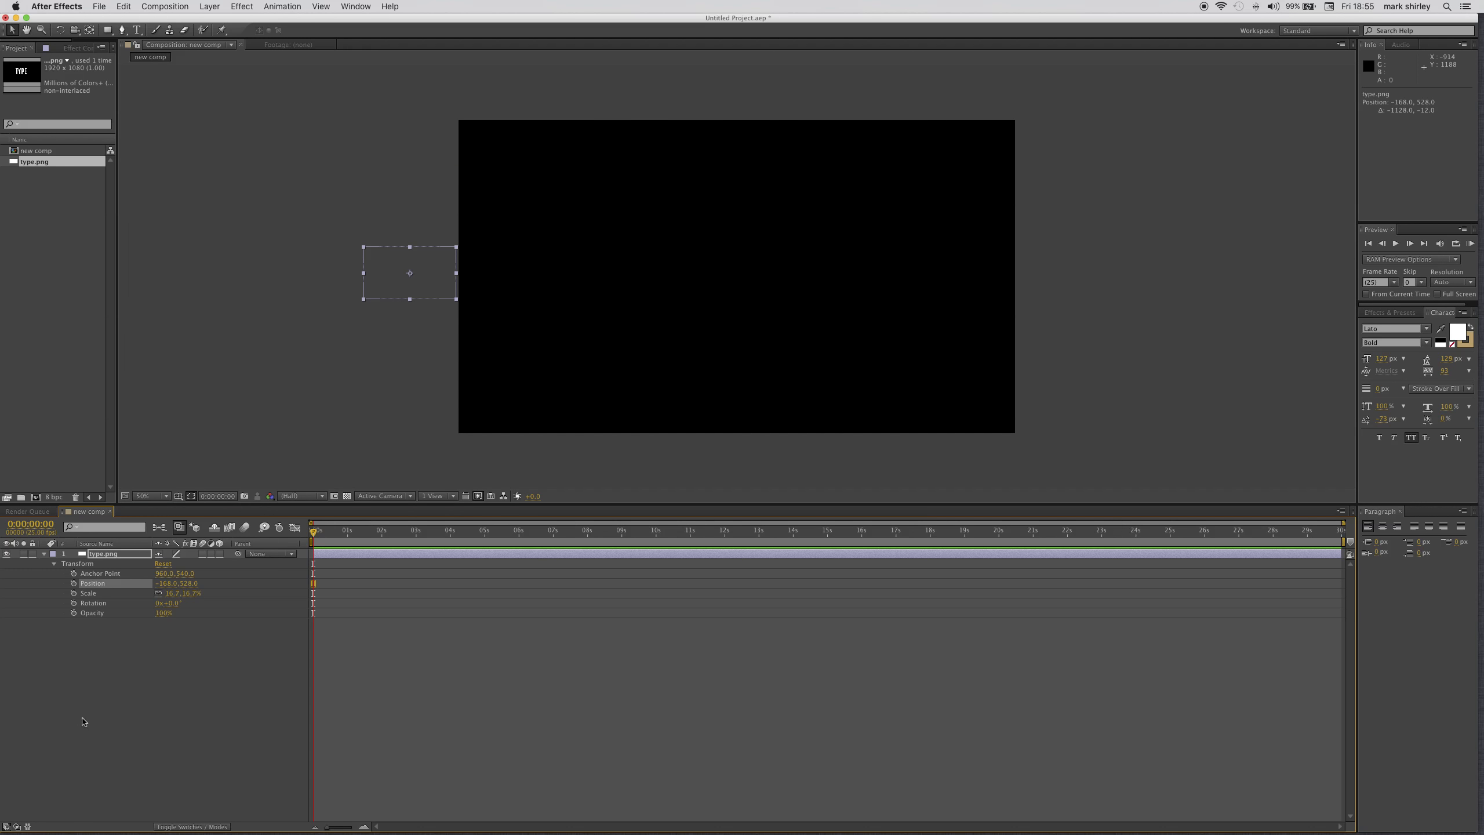
click(74, 582)
click(74, 593)
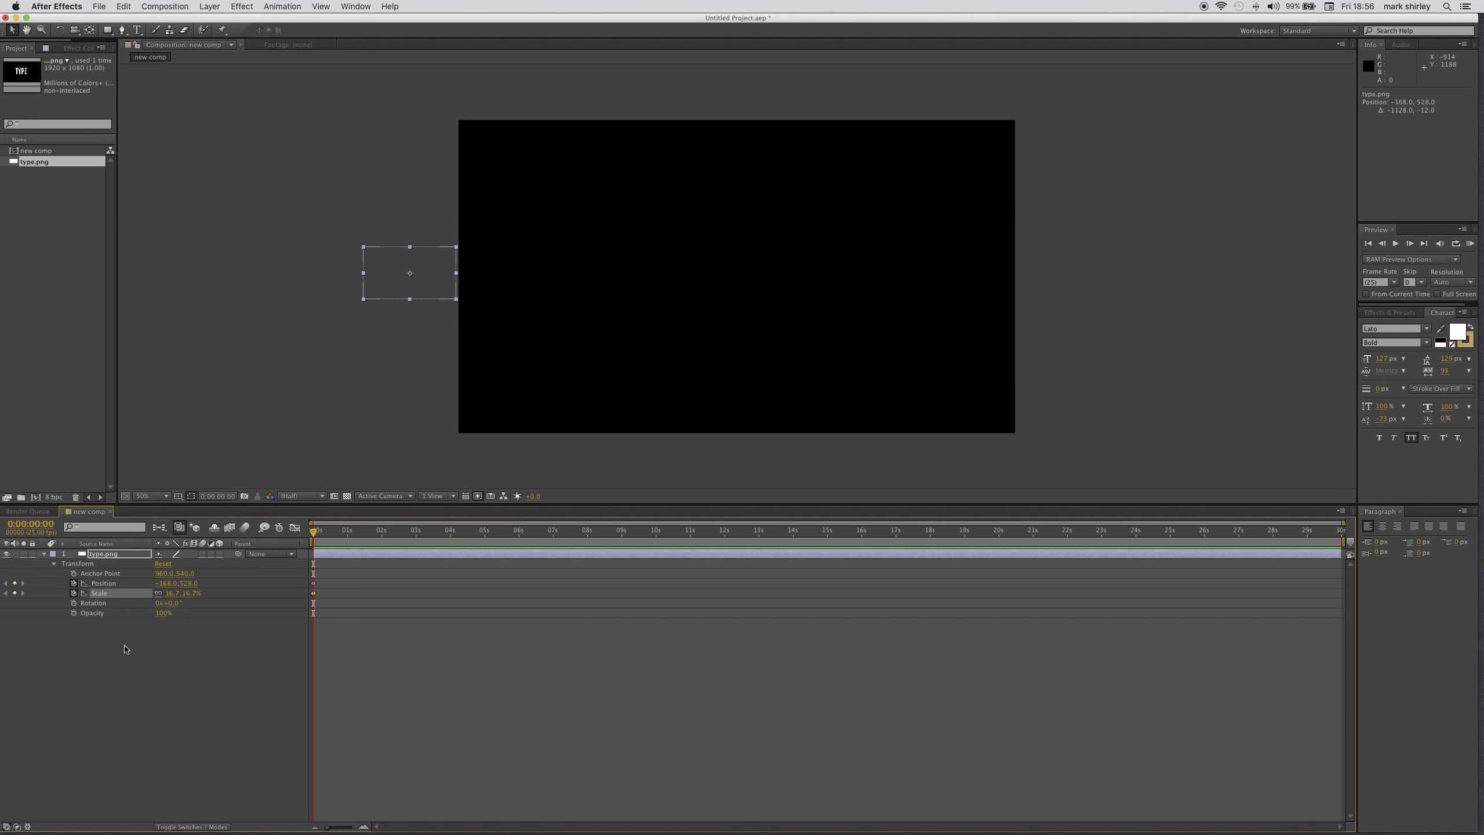
- Add a Position keyframe at 2 seconds with the layer moved to the composition's centre, at 960, 528
click(106, 585)
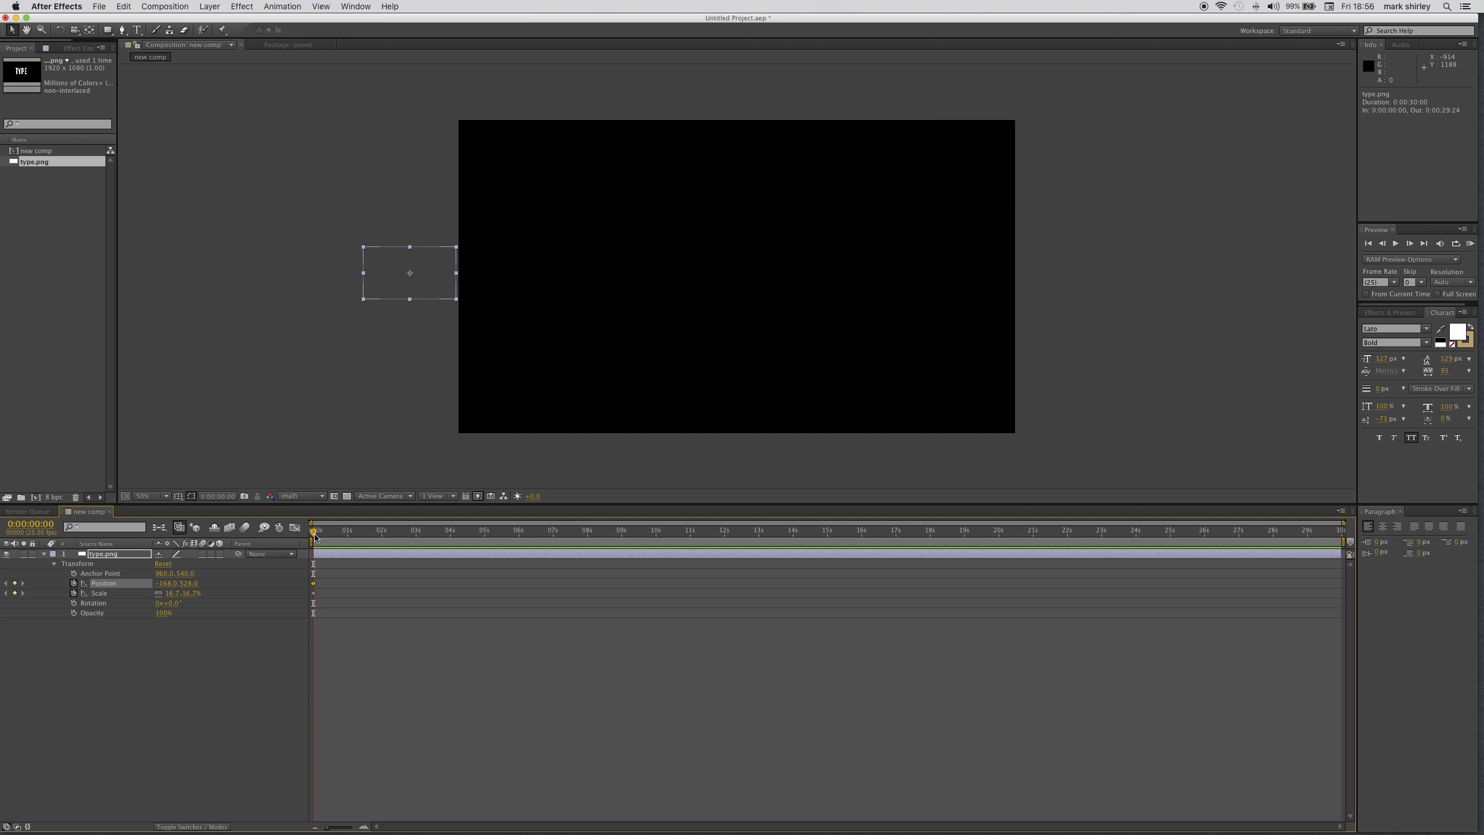
drag(314, 534, 382, 535)
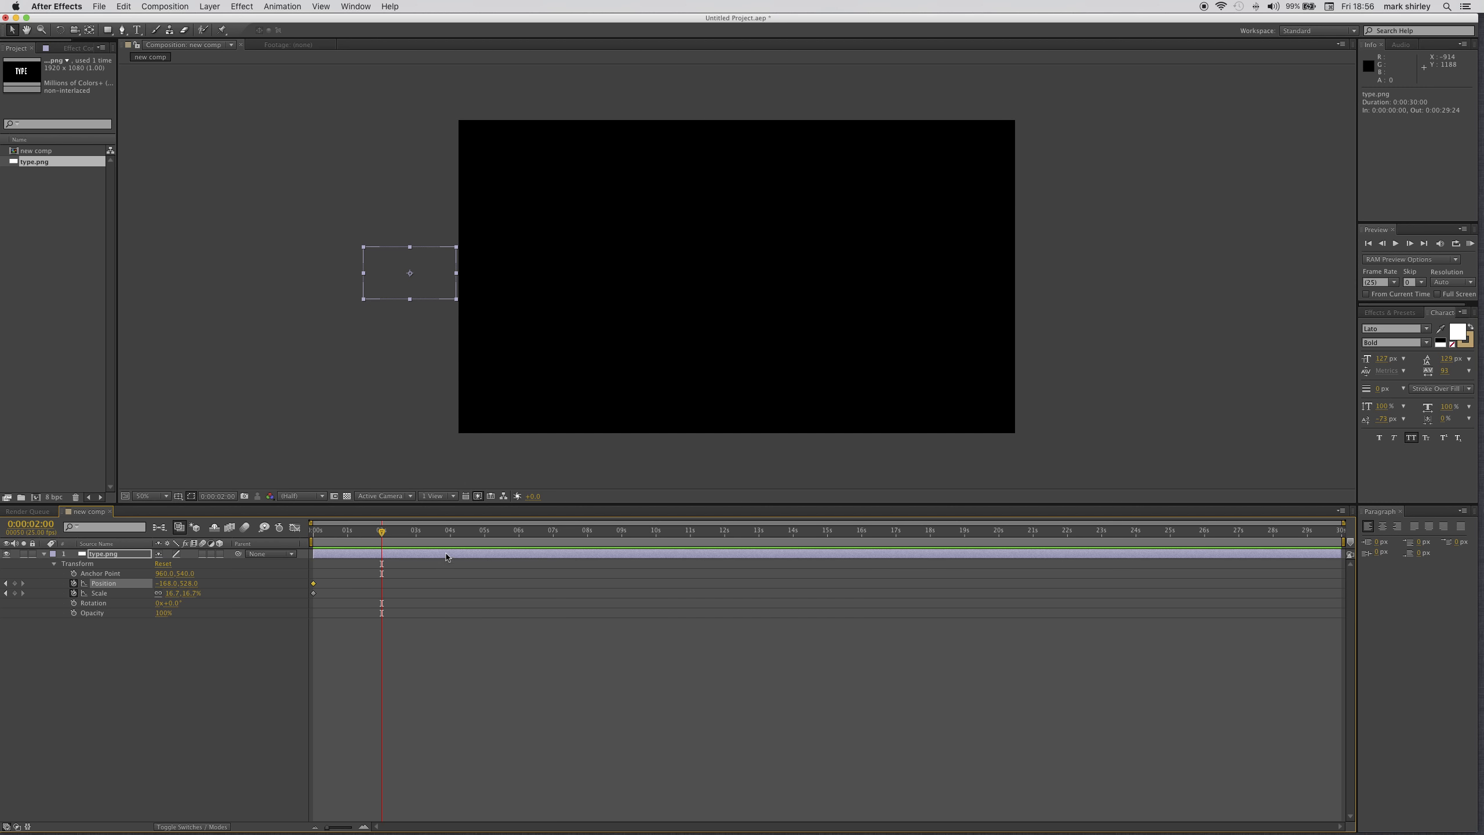
click(399, 283)
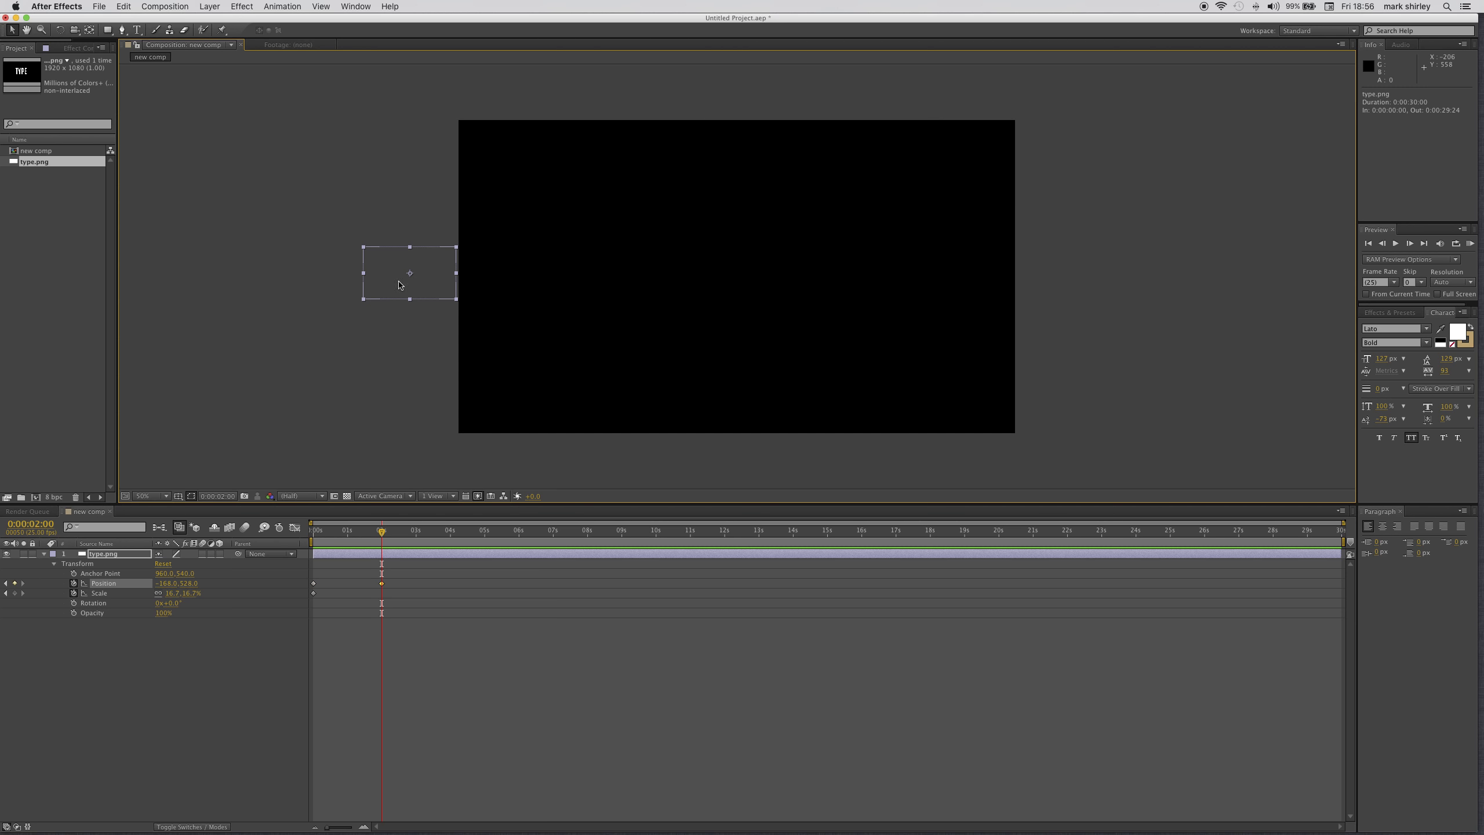
drag(400, 284, 725, 300)
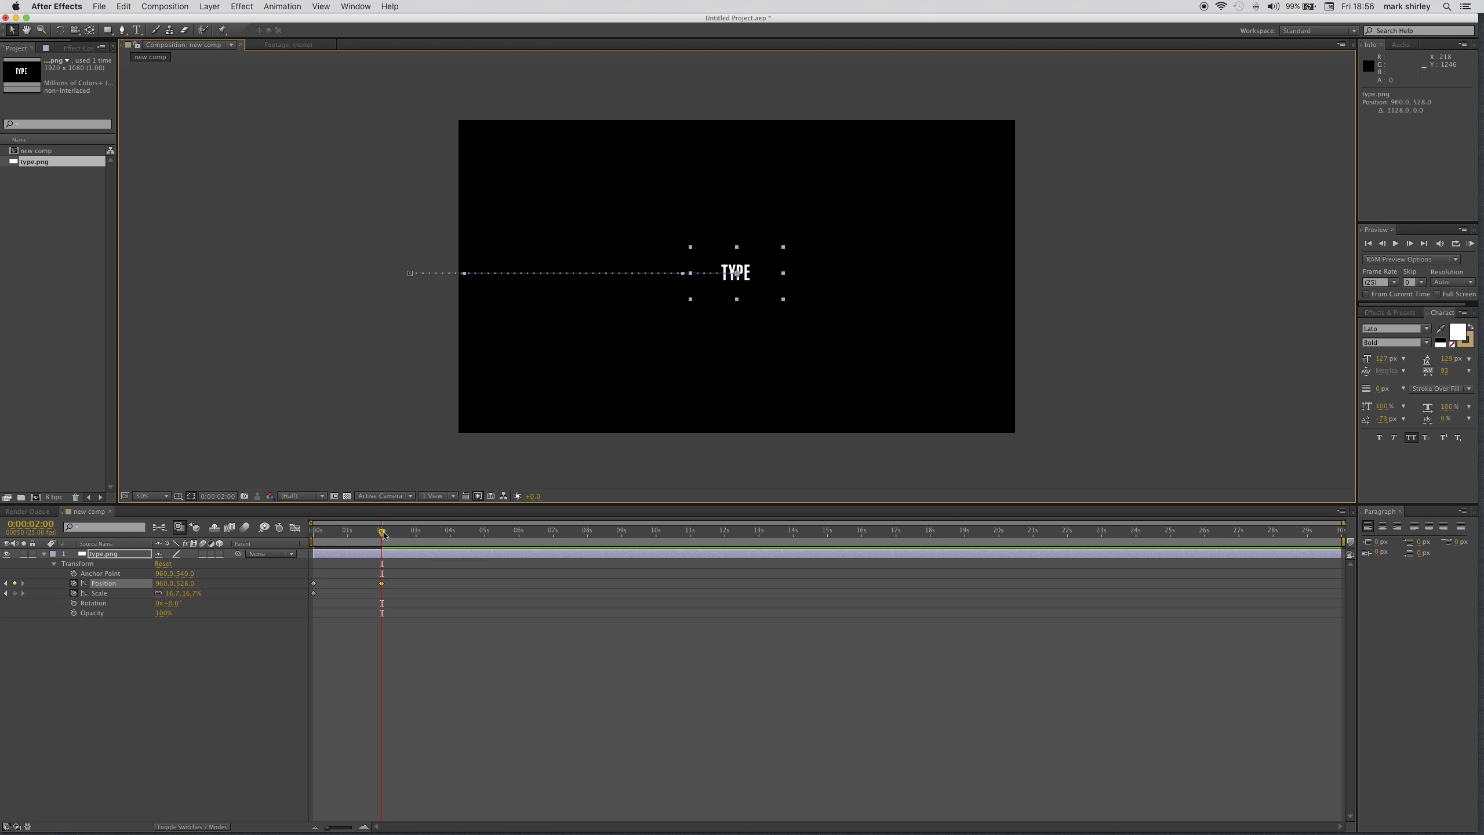
- Add a Position keyframe at 0:00:04:02 with the layer moved straight past the composition's right edge, at about 2112, 528
drag(383, 533, 445, 542)
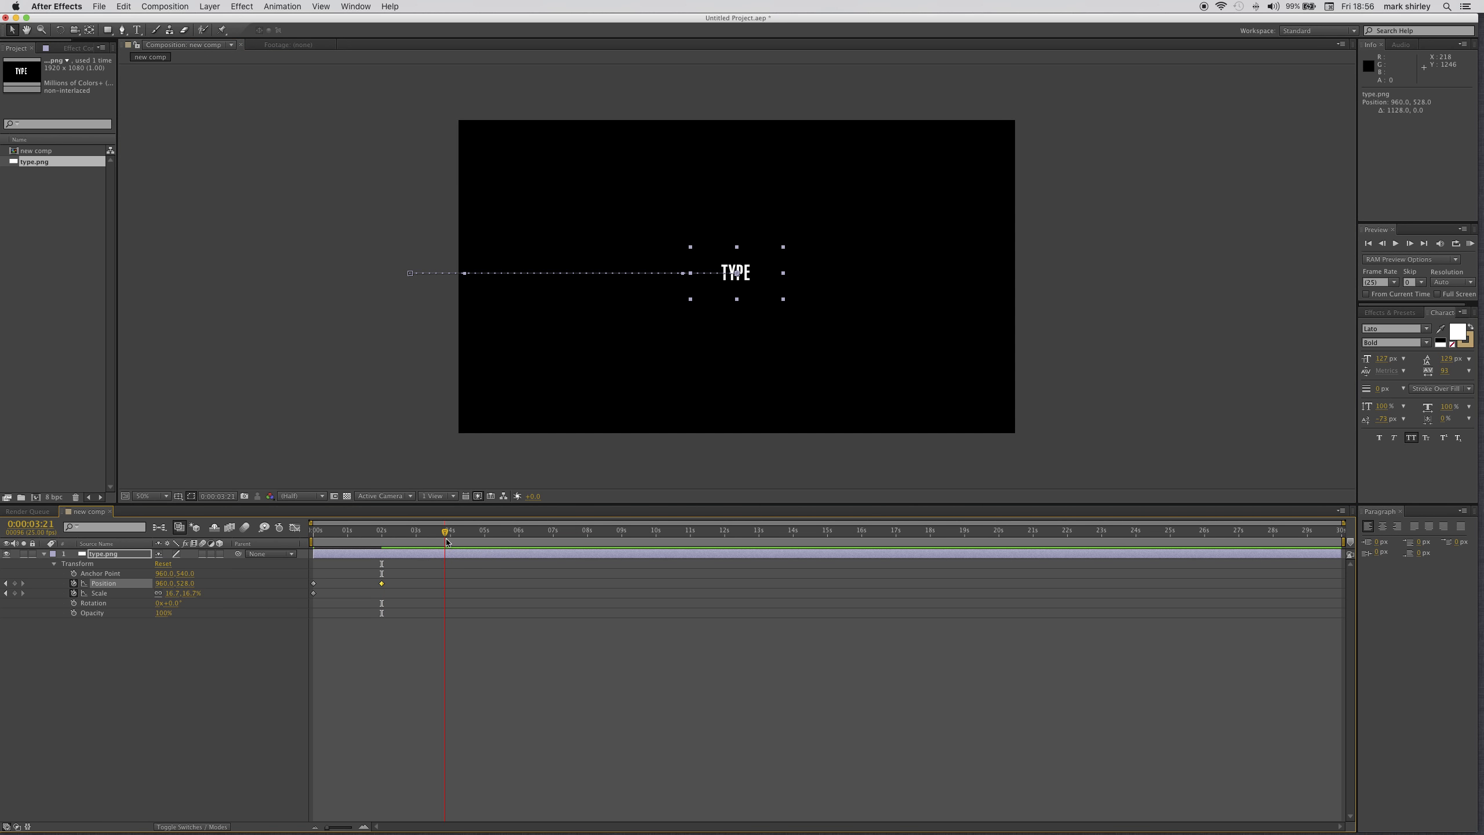
drag(446, 541, 454, 544)
drag(751, 282, 1084, 284)
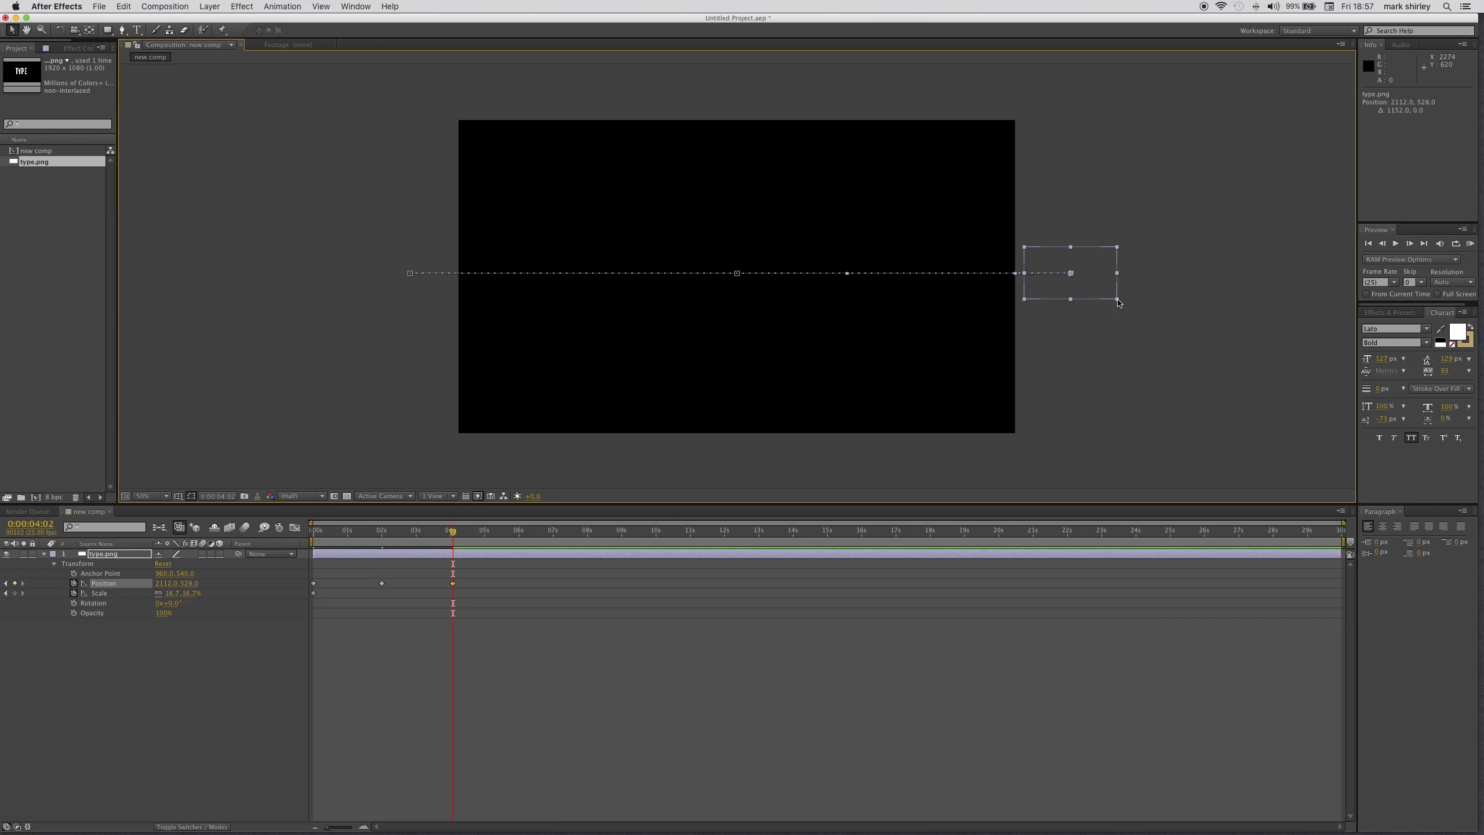
- Add Scale keyframes by enlarging the layer to about 18.1% at 0:00:04:02 and about 18.8% at 2 seconds
drag(1119, 304, 1125, 311)
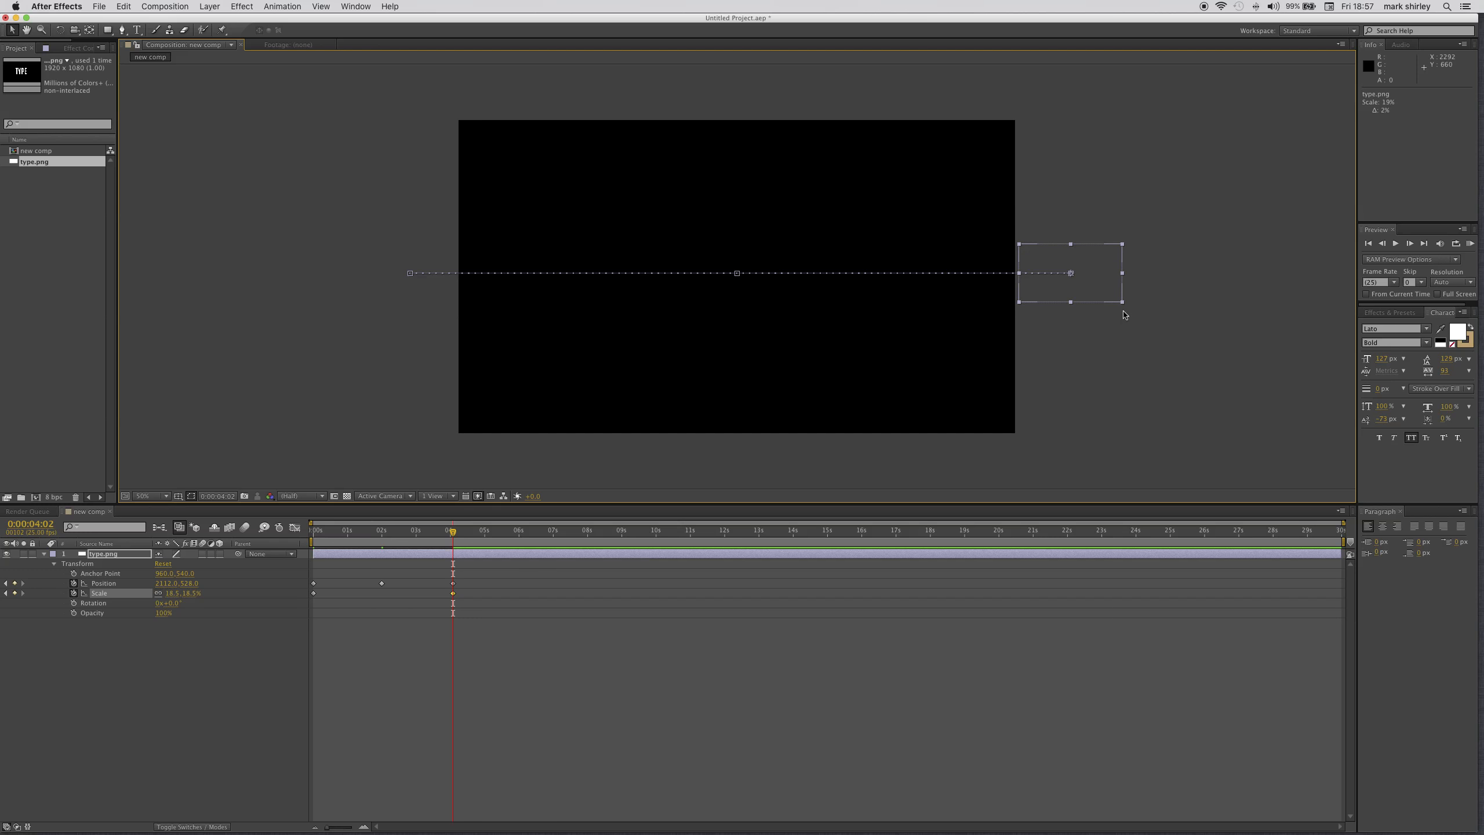
drag(1122, 307, 1123, 308)
drag(453, 533, 384, 538)
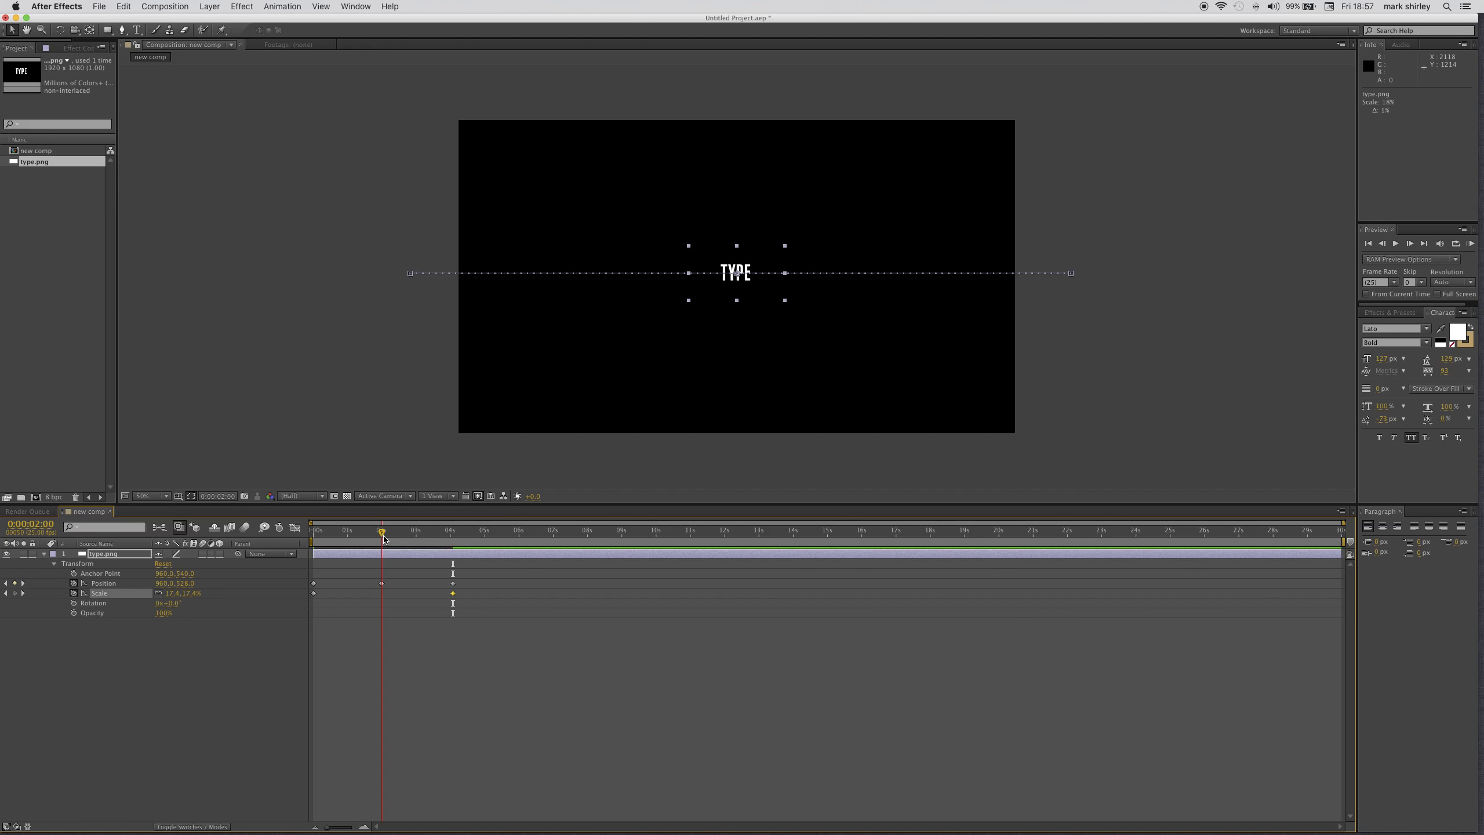
click(689, 303)
drag(689, 303, 685, 306)
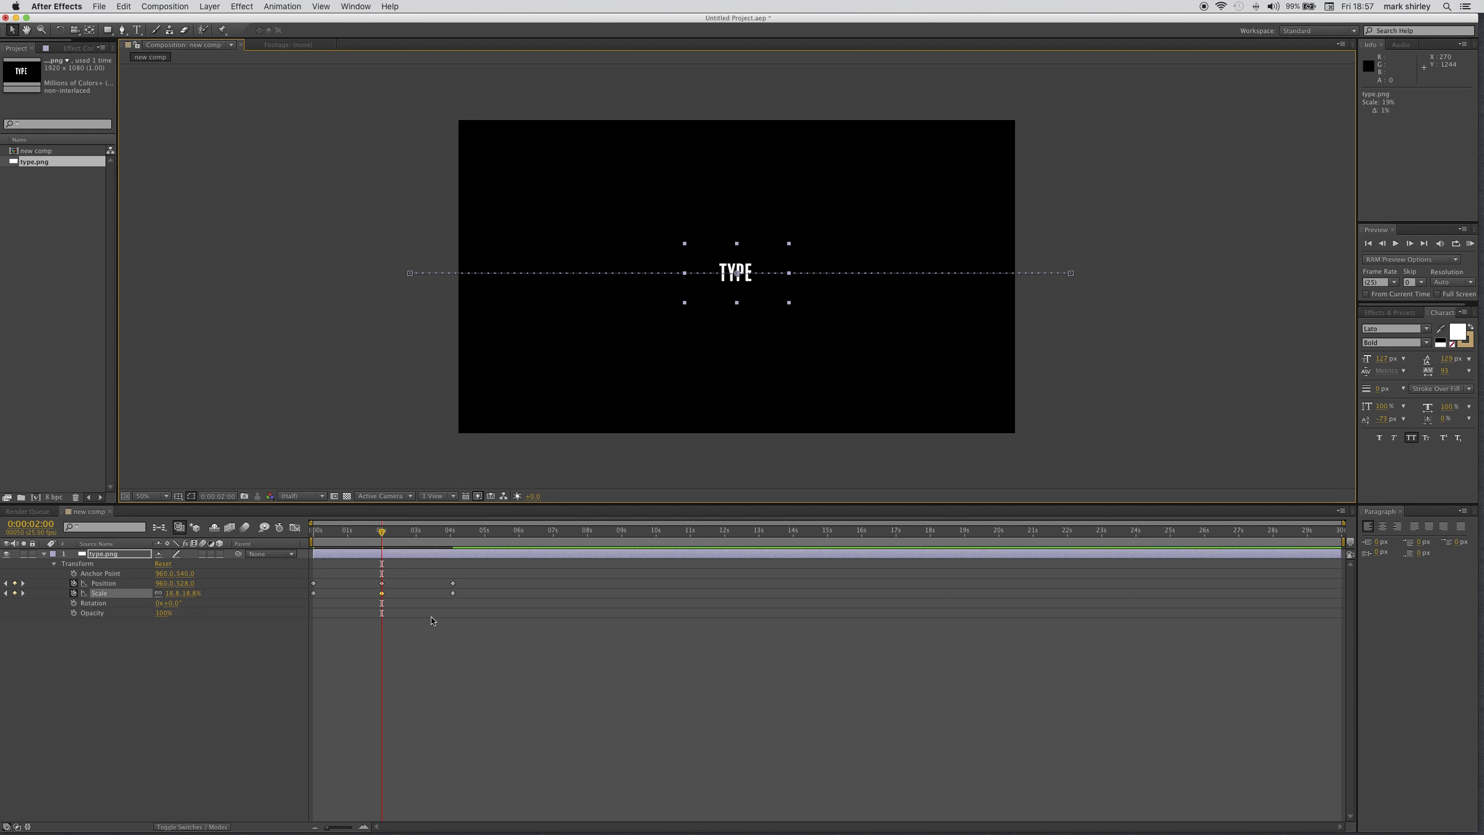
- Set the layer's Scale keyframe at 0 seconds to 10%
drag(381, 531, 308, 533)
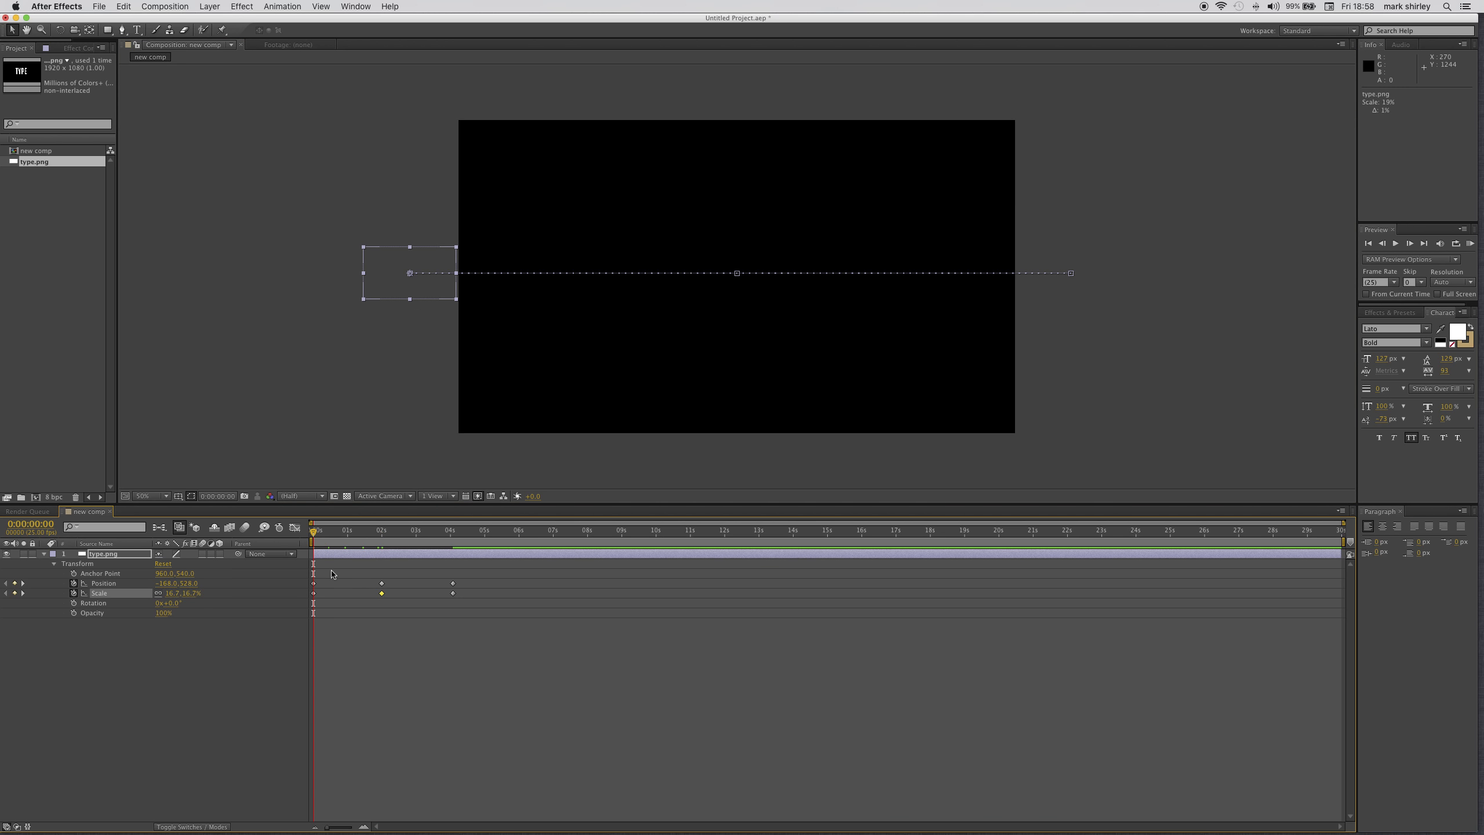
click(314, 594)
click(171, 593)
text(10)
click(228, 649)
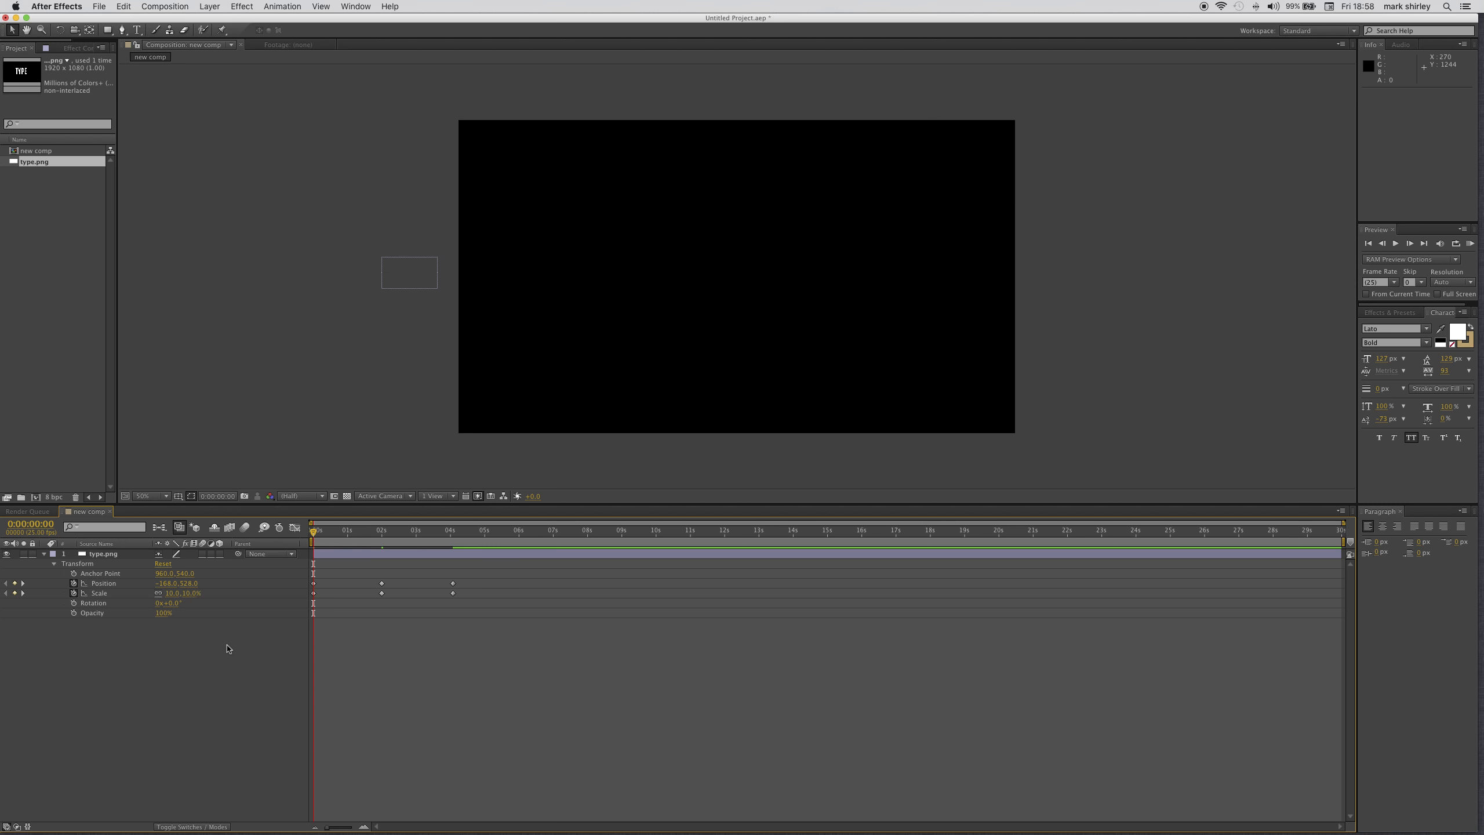
- Set the layer's Scale keyframe at 0:00:04:02 to 10%
drag(314, 532, 455, 568)
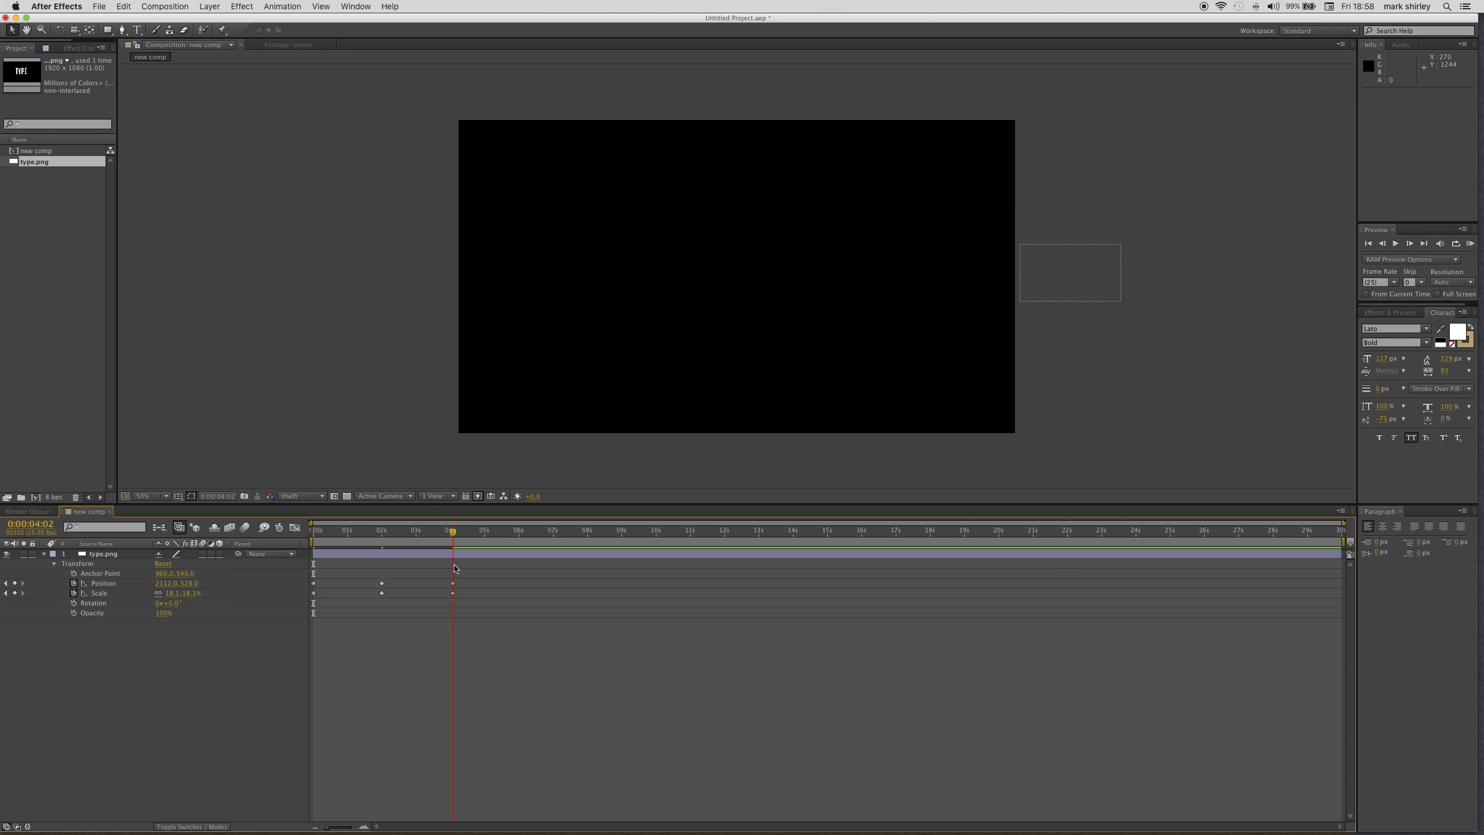
click(454, 593)
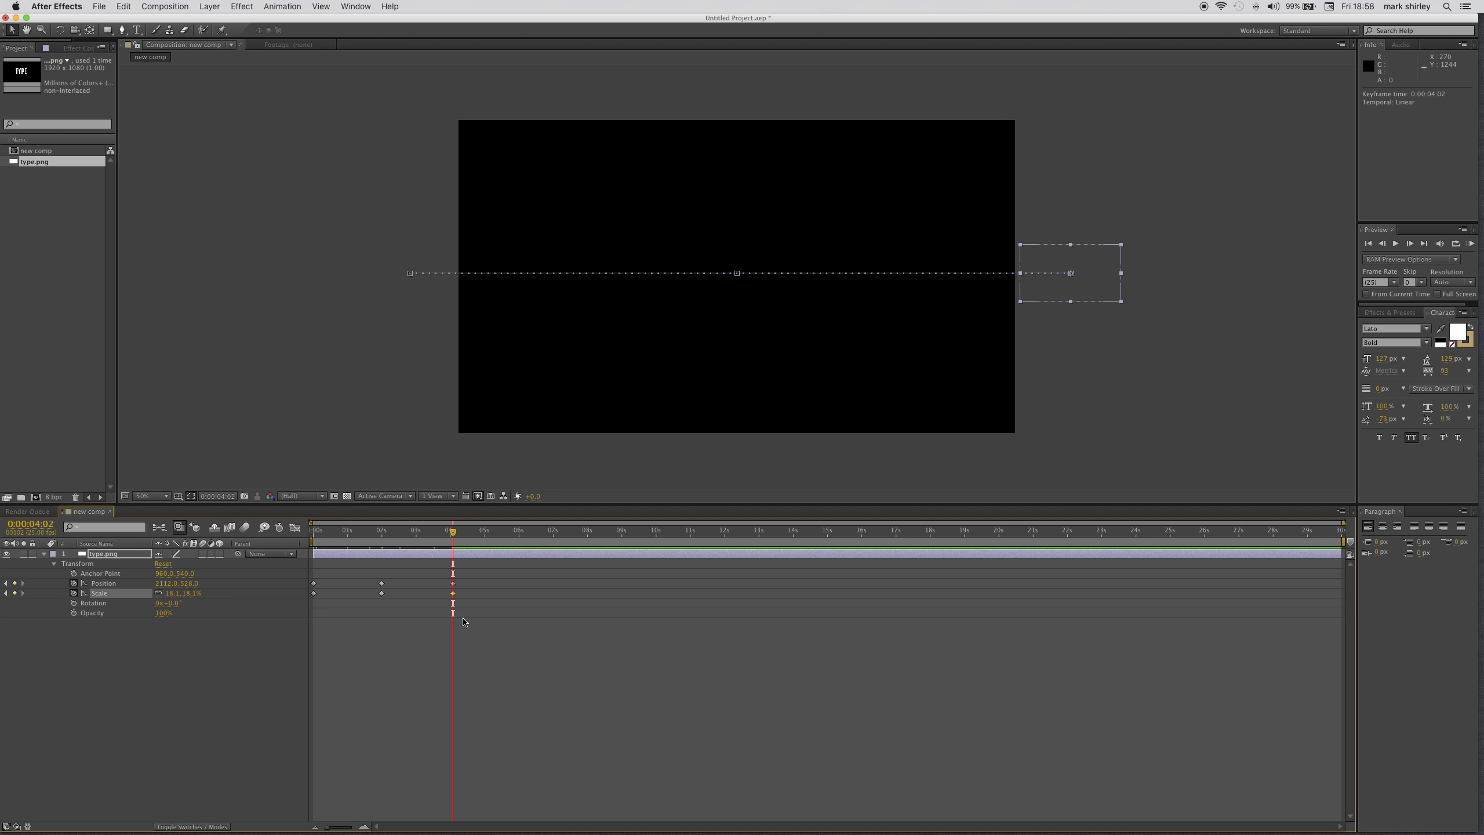
click(176, 594)
text(10)
click(180, 646)
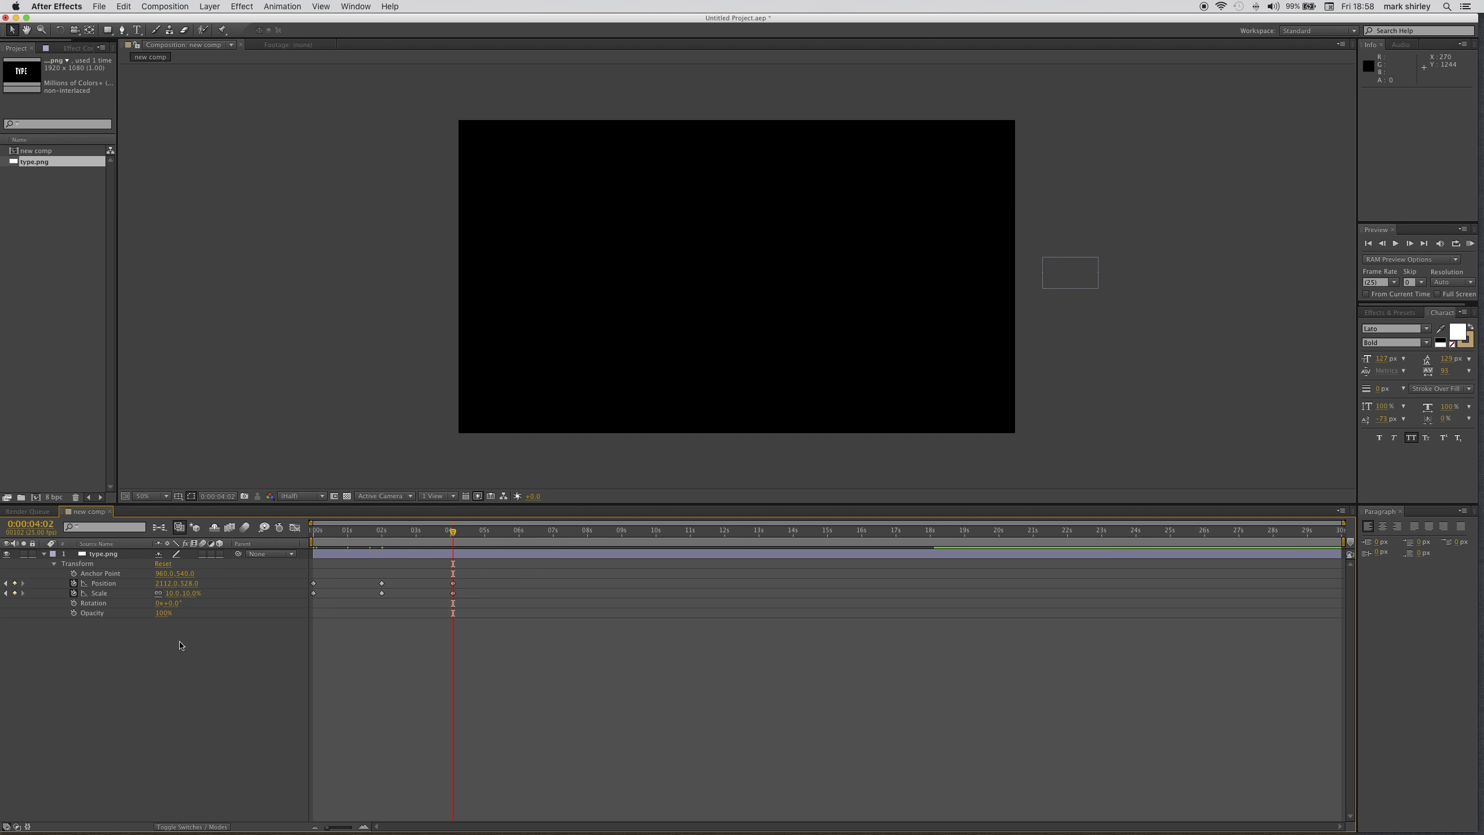
- Set the layer's Scale keyframe at 2 seconds to 100%
drag(452, 531, 381, 533)
click(381, 593)
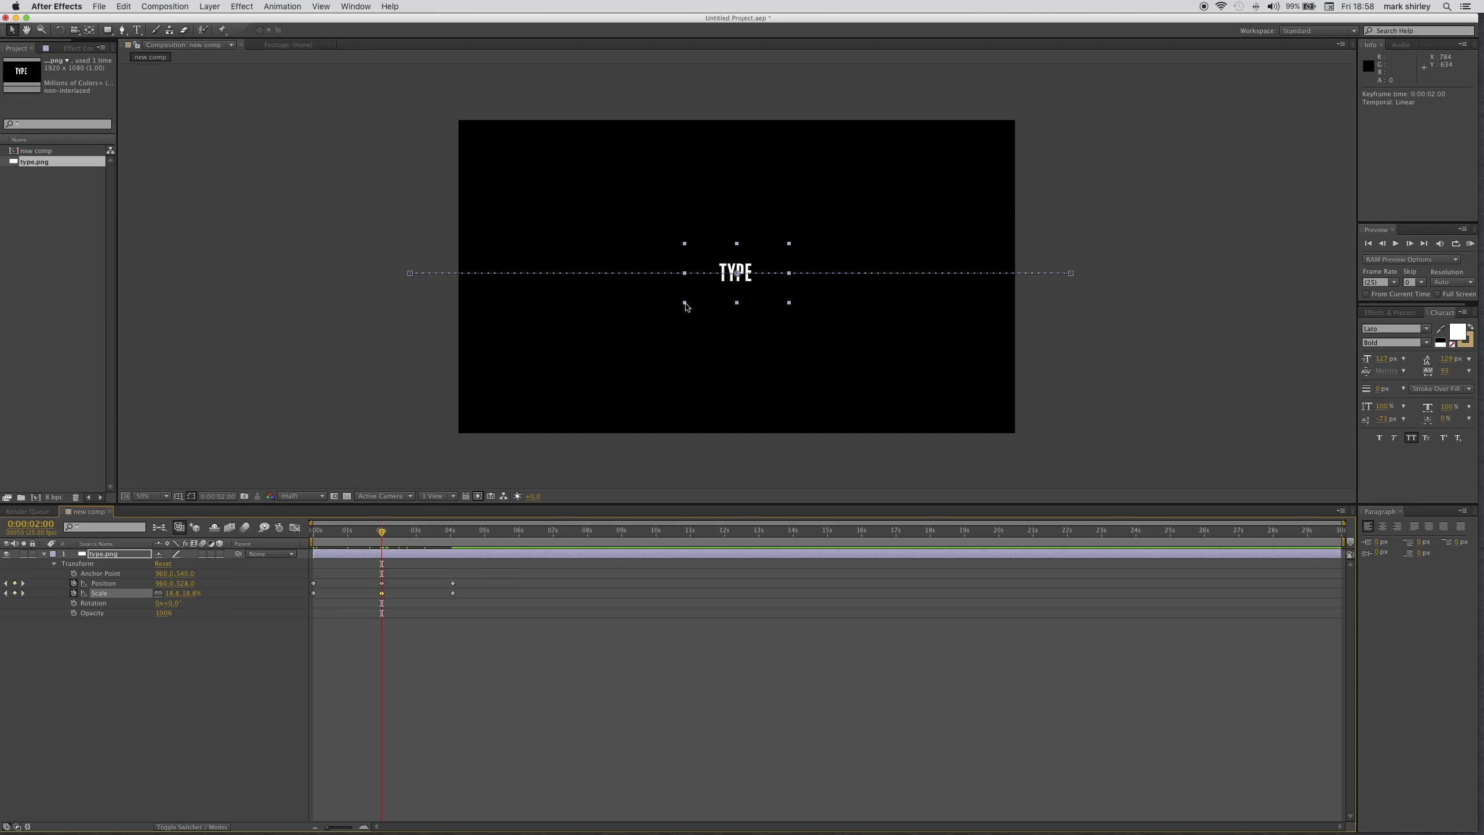
drag(685, 305, 569, 460)
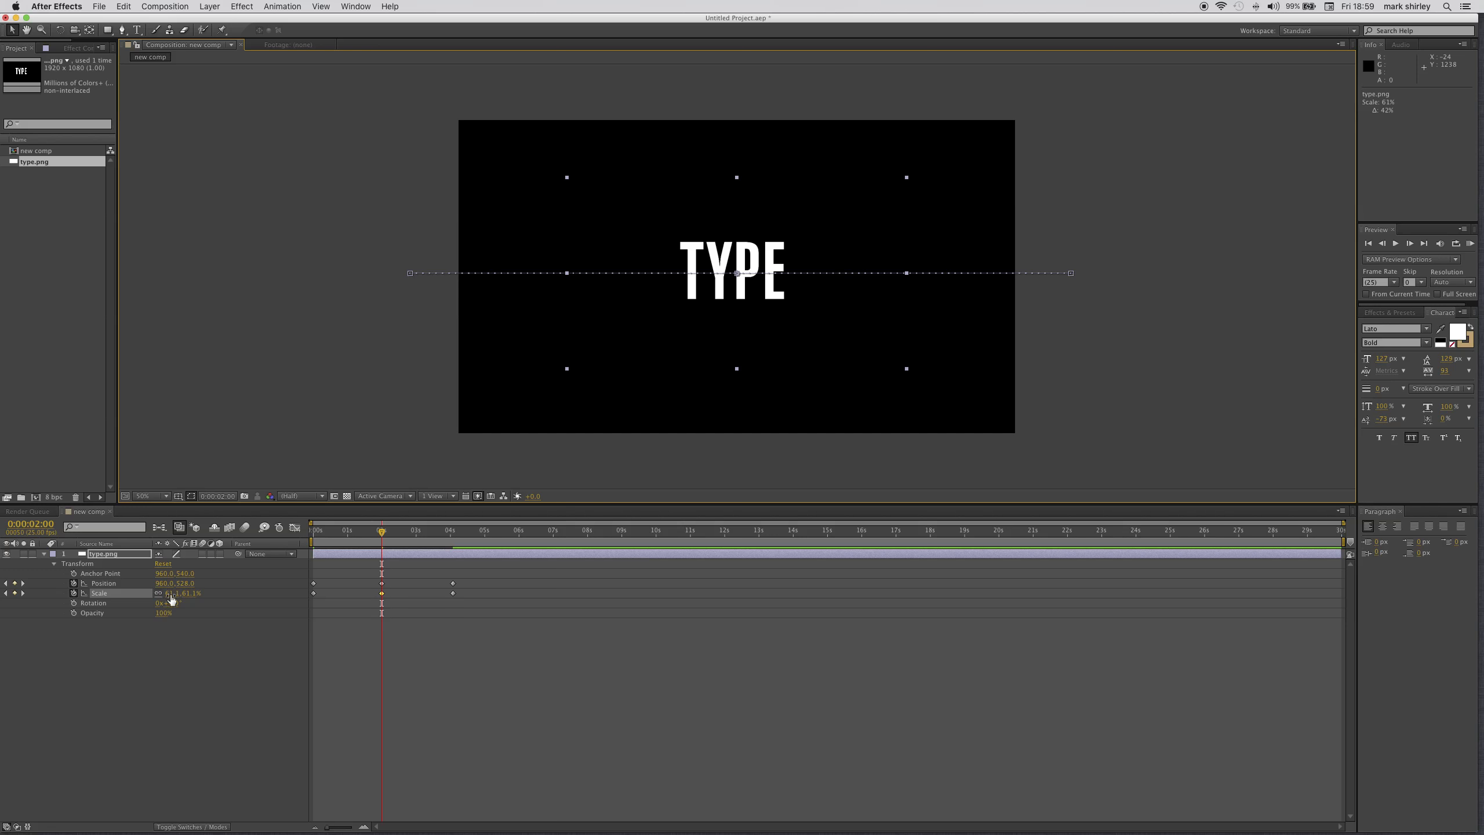
click(170, 593)
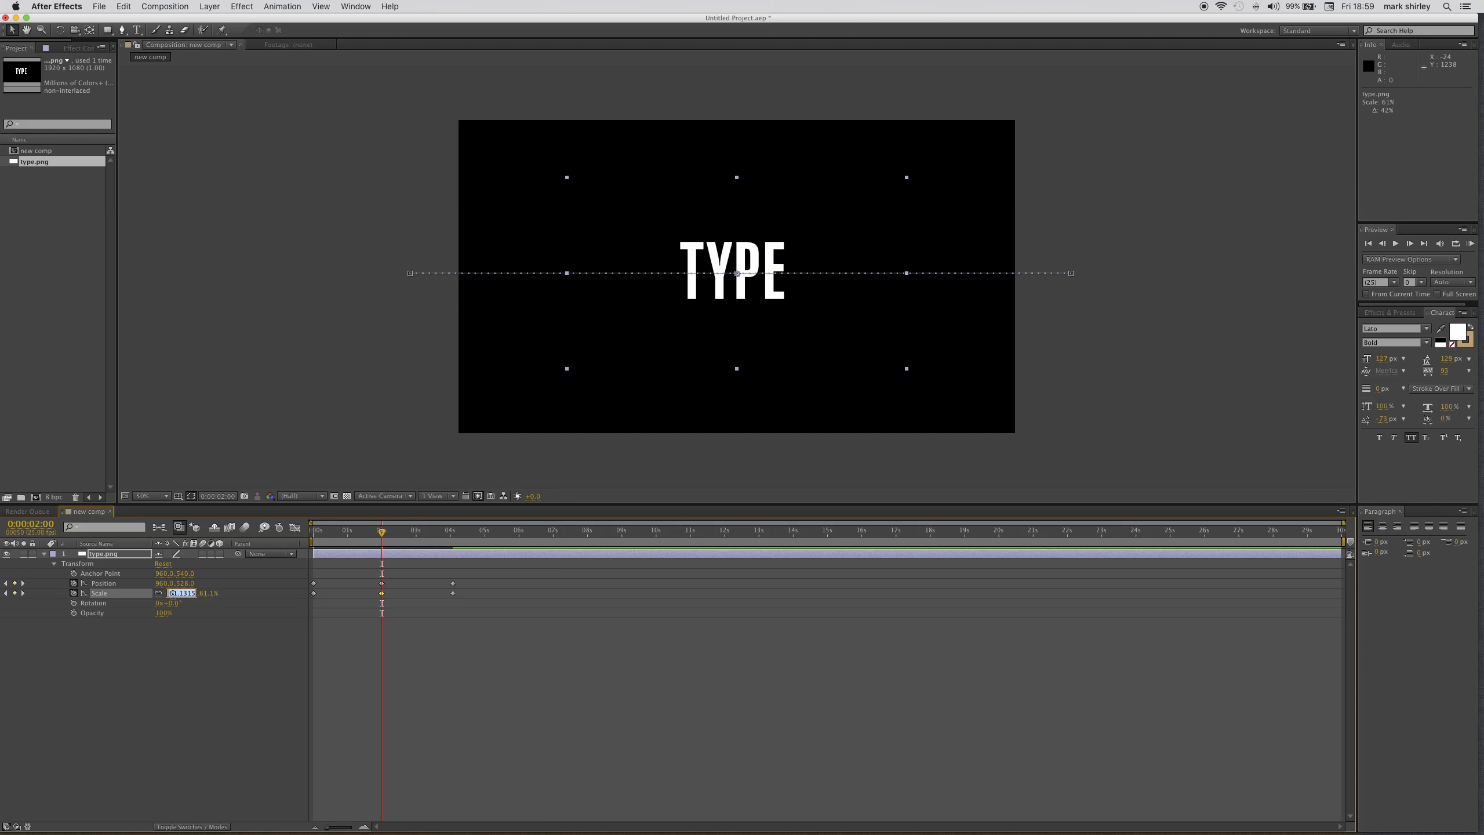
text(100)
key(Return)
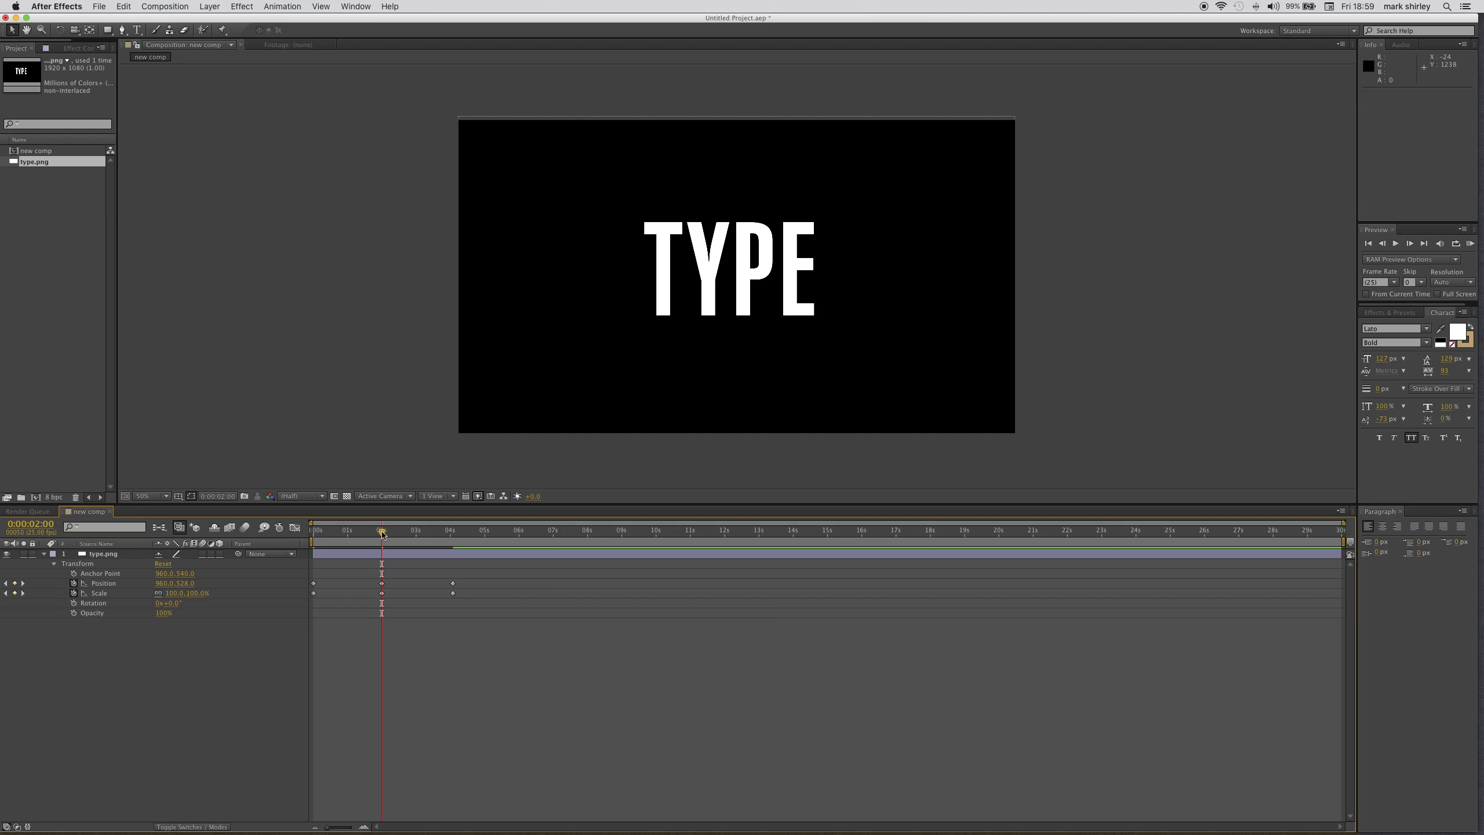
- Move the layer's starting position at 0 seconds closer to the composition's left edge, to about -108, 528
drag(382, 533, 304, 532)
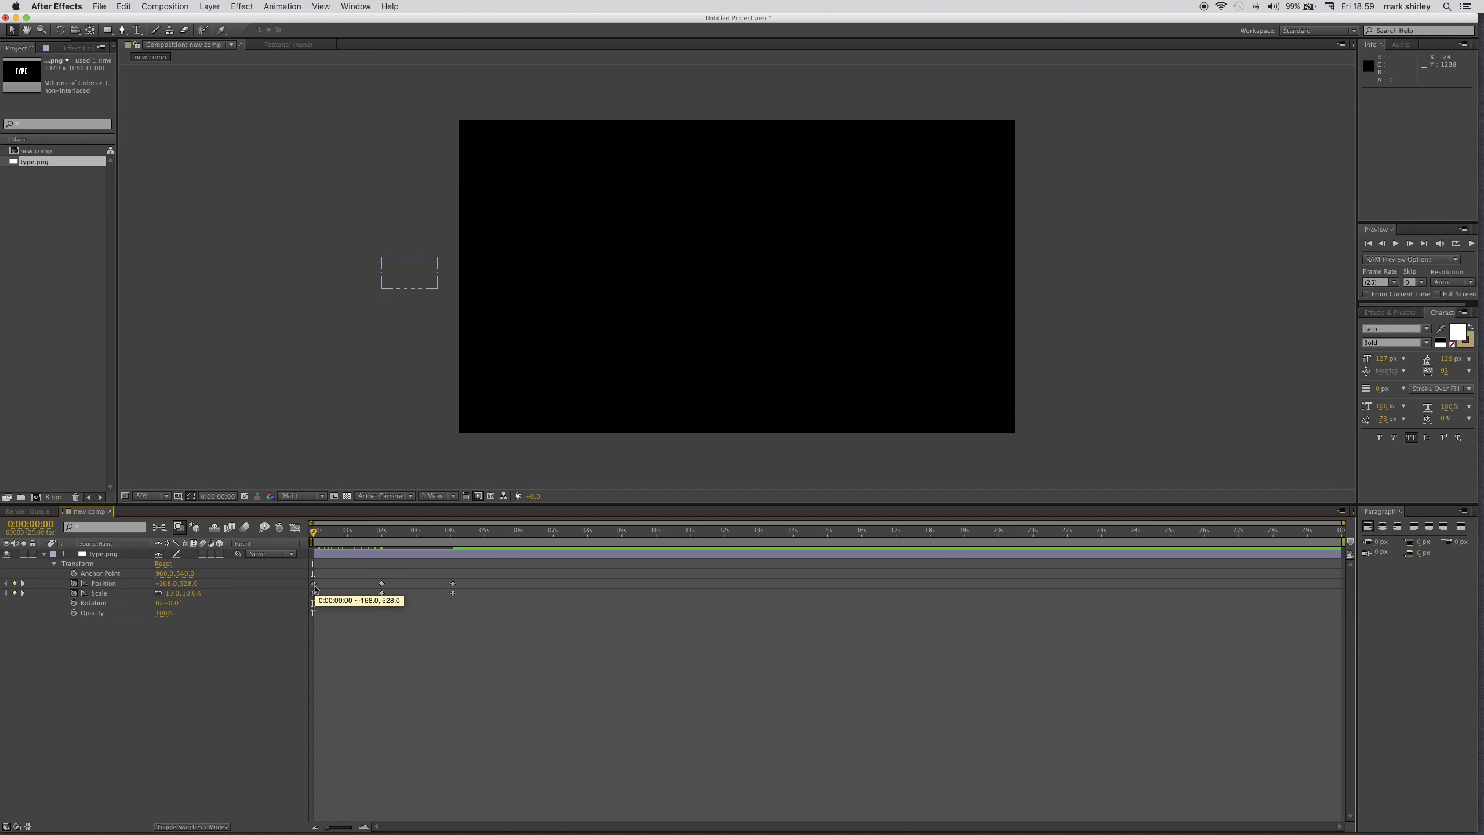
click(314, 584)
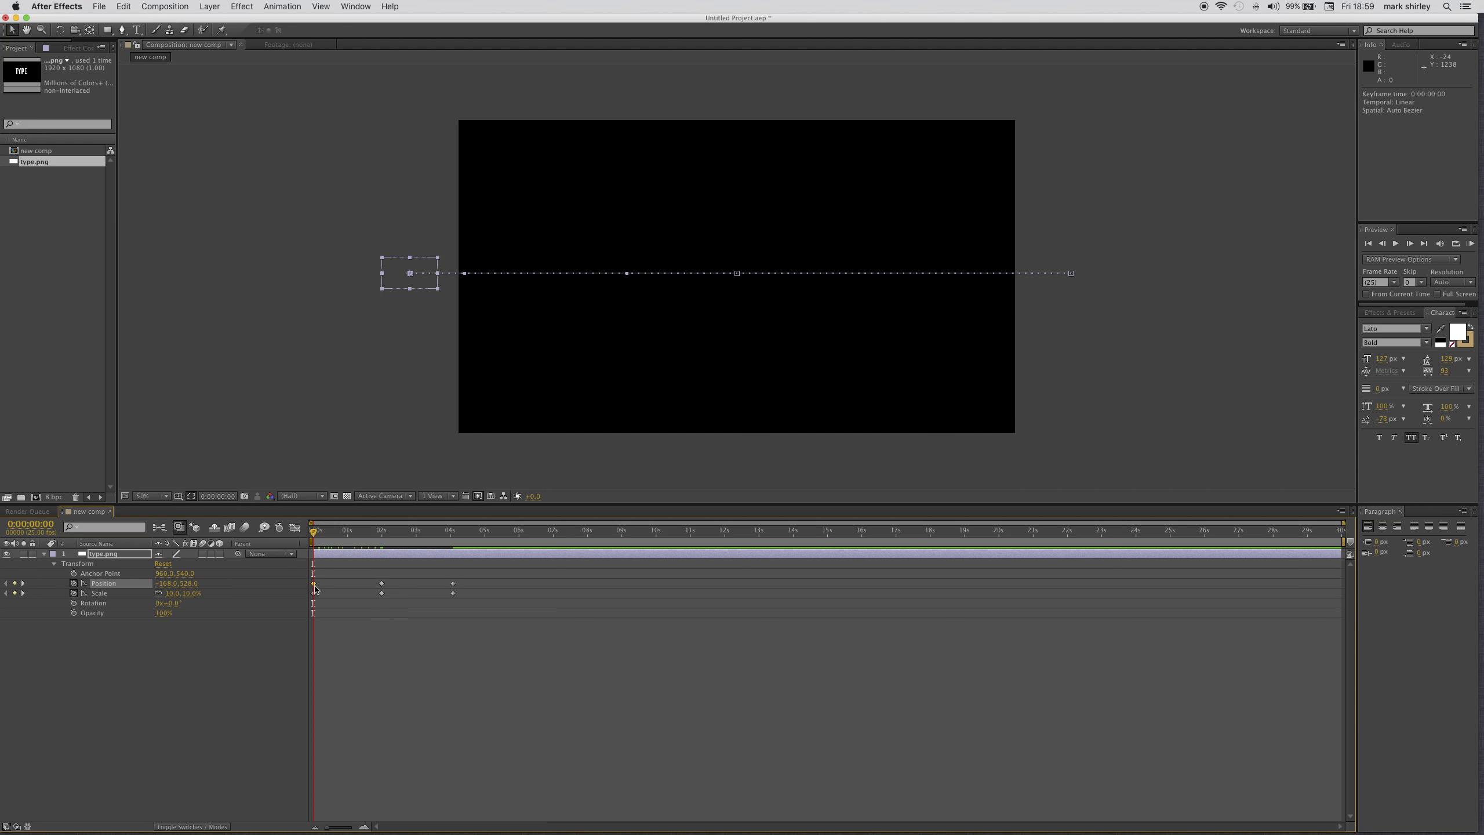
drag(425, 286, 441, 286)
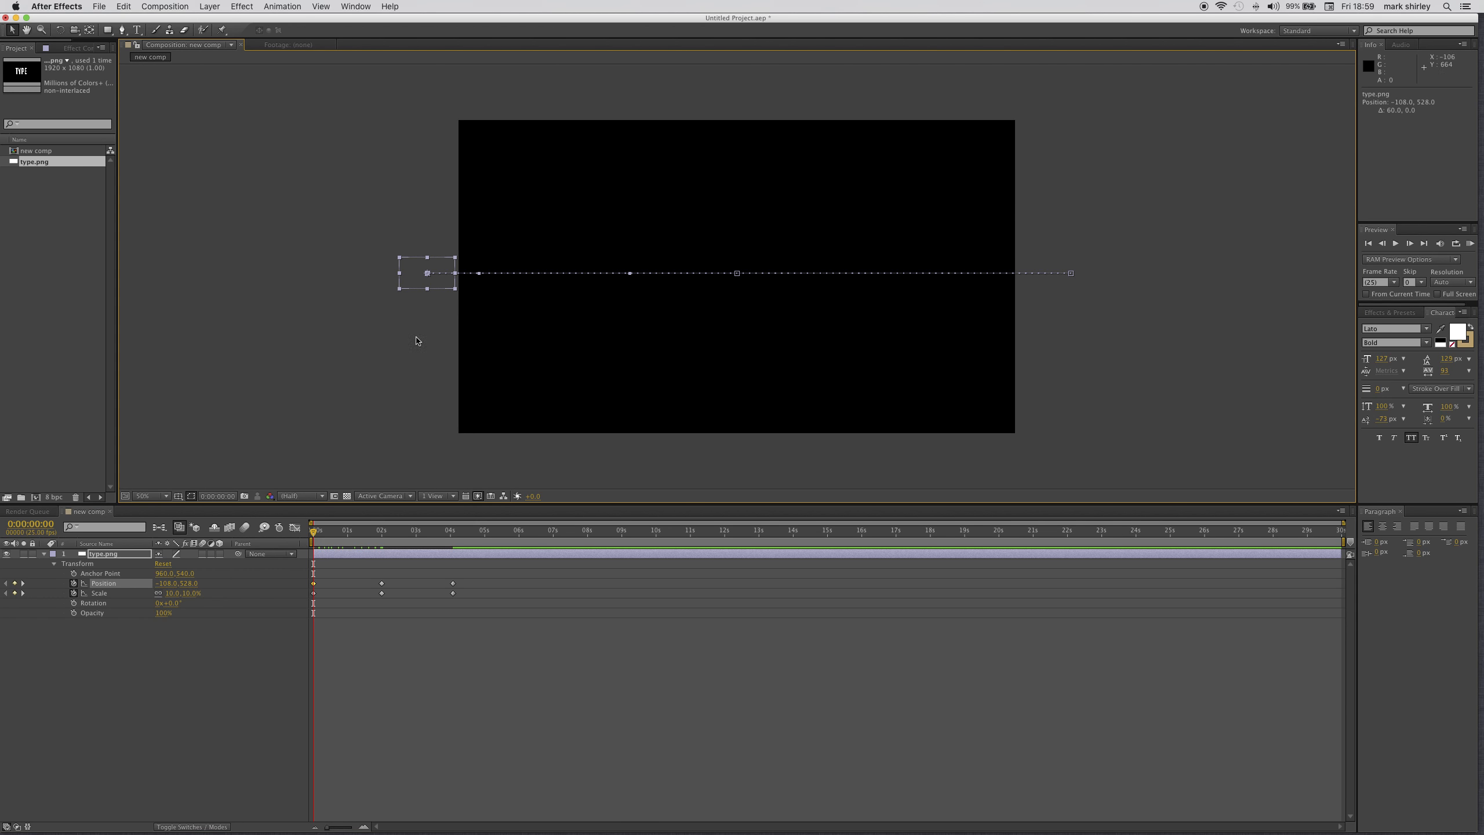
- Move the layer's end position at 0:00:04:02 closer to the composition's right edge, to about 2030, 528
drag(314, 533, 454, 547)
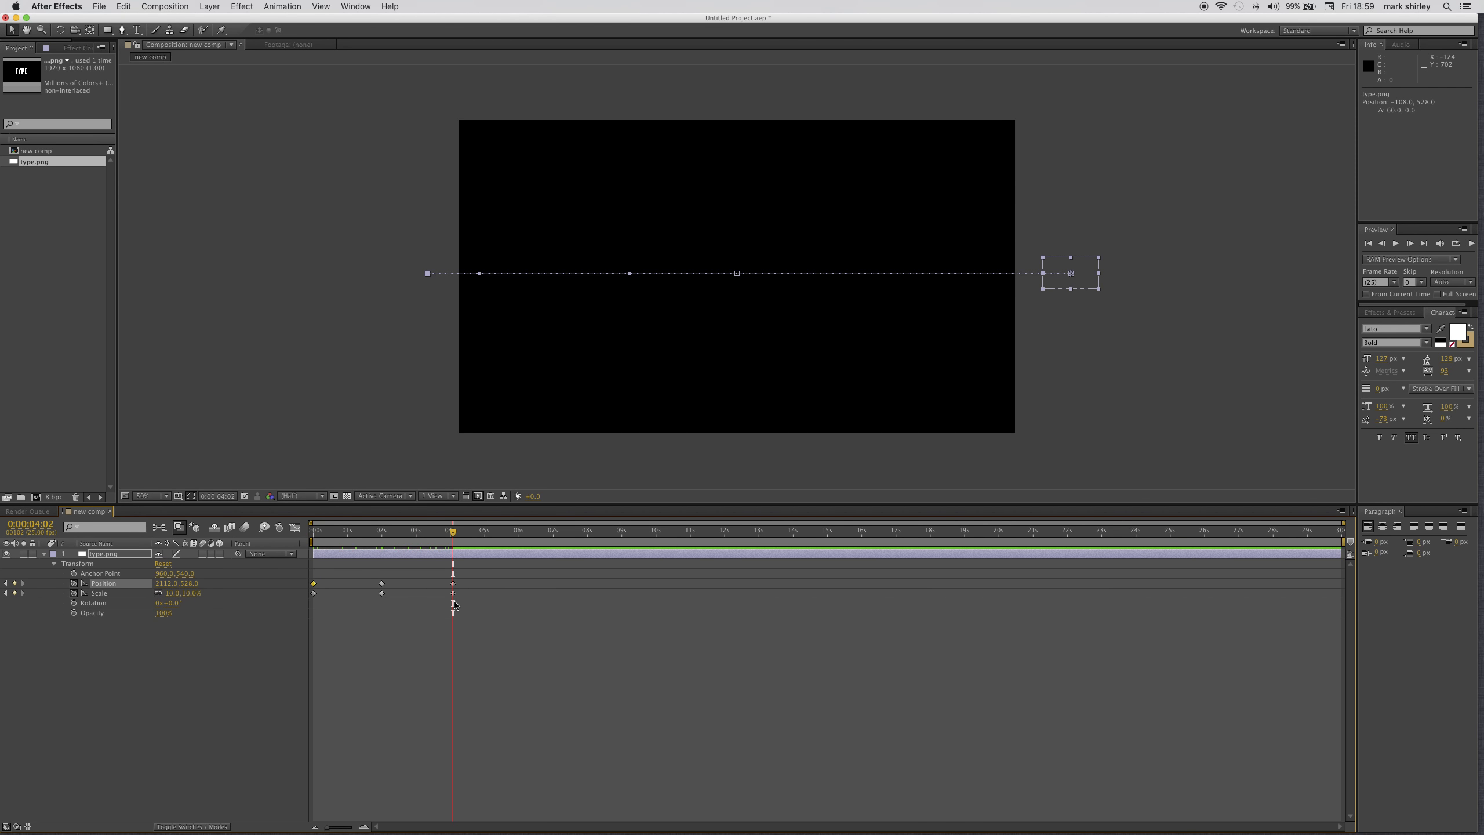
click(452, 584)
click(1078, 271)
drag(1078, 270, 1054, 271)
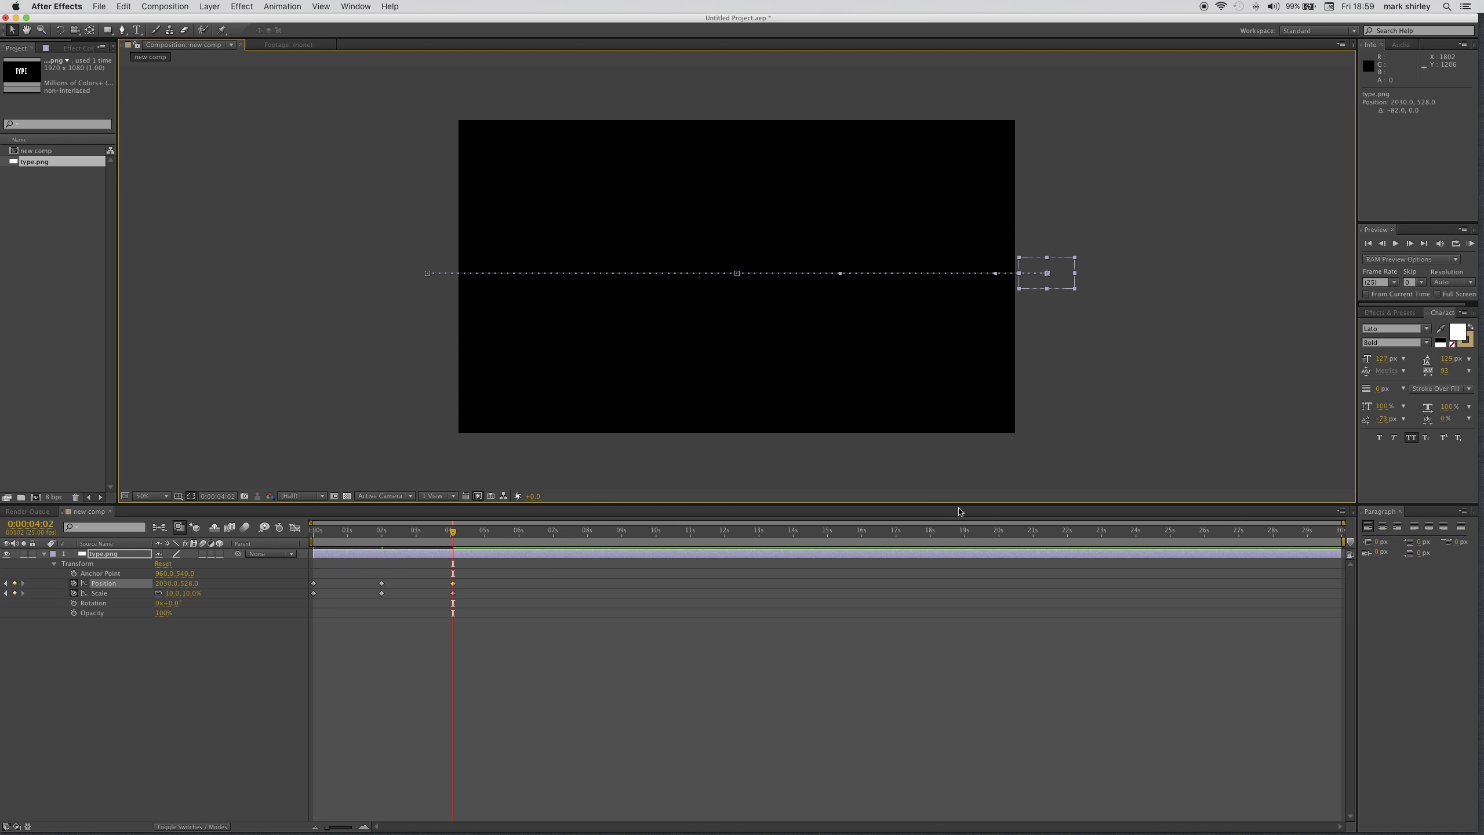
click(699, 689)
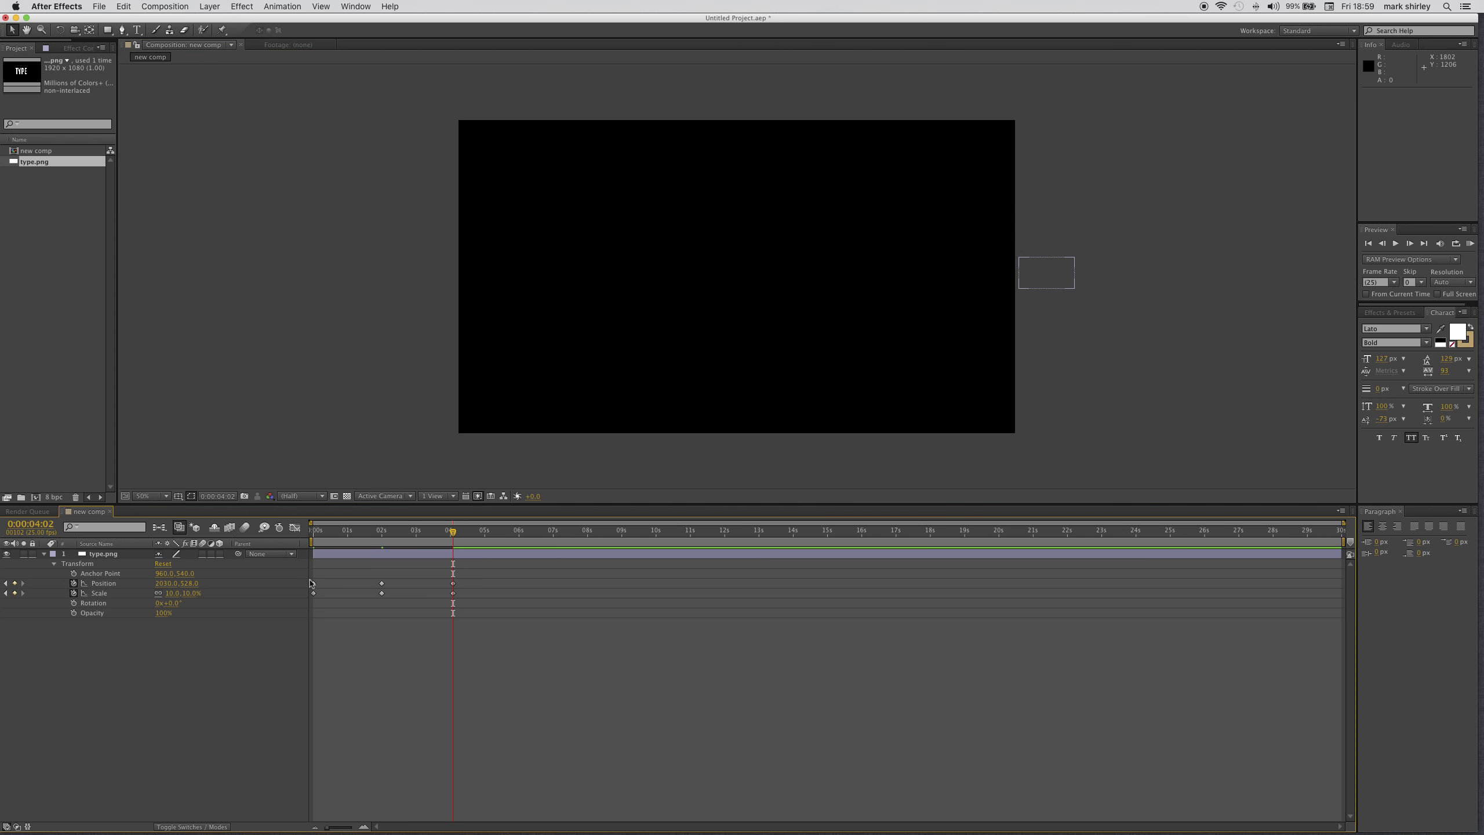
- Select all three Position keyframes of the layer and move the whole motion path up to y 200
drag(304, 583, 473, 589)
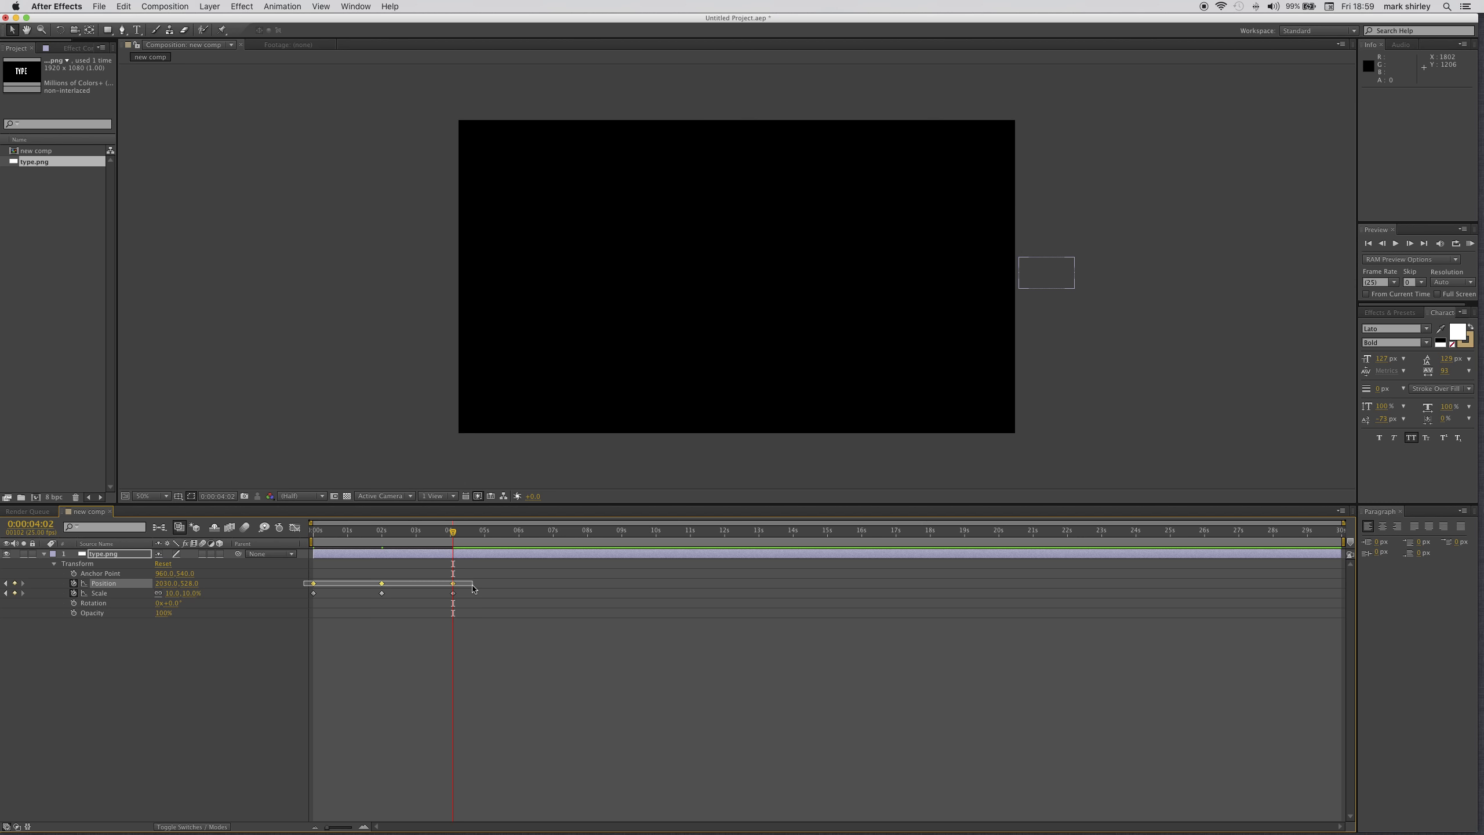
drag(473, 588, 473, 589)
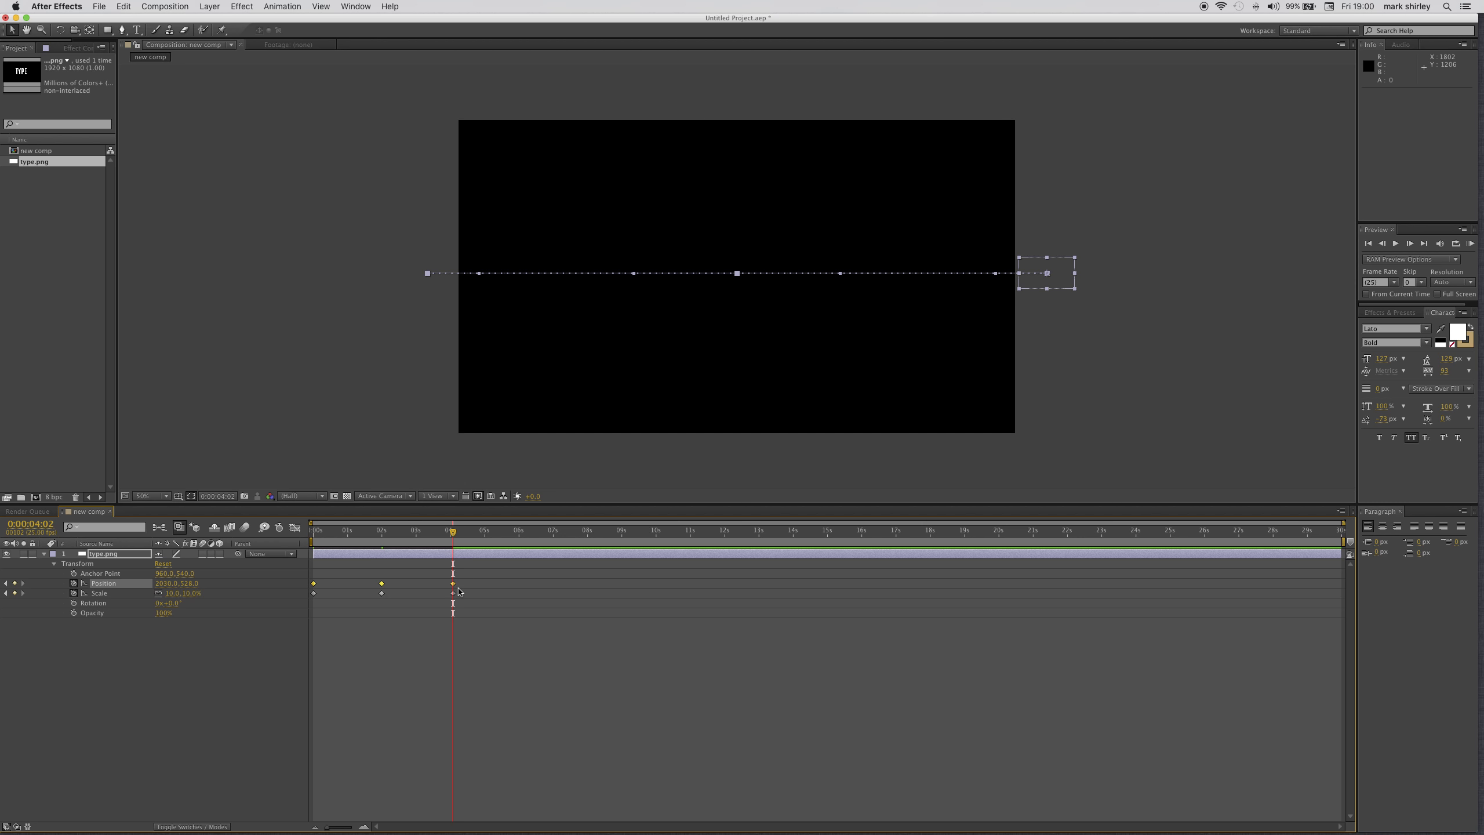
drag(736, 272, 738, 183)
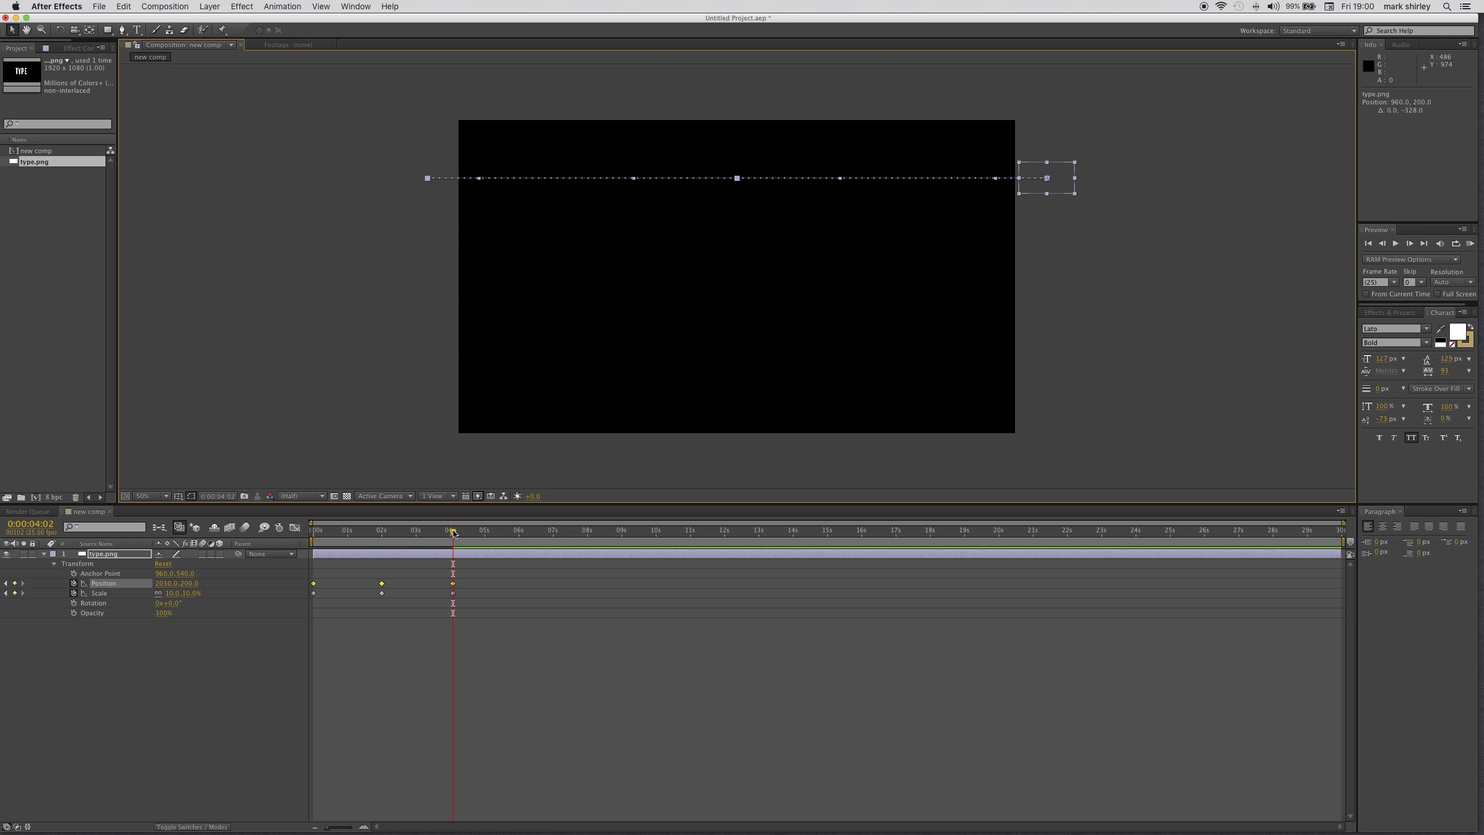
- With the playhead at 0 seconds, move the whole motion path down near the composition's vertical centre, to y 500
drag(453, 532, 290, 536)
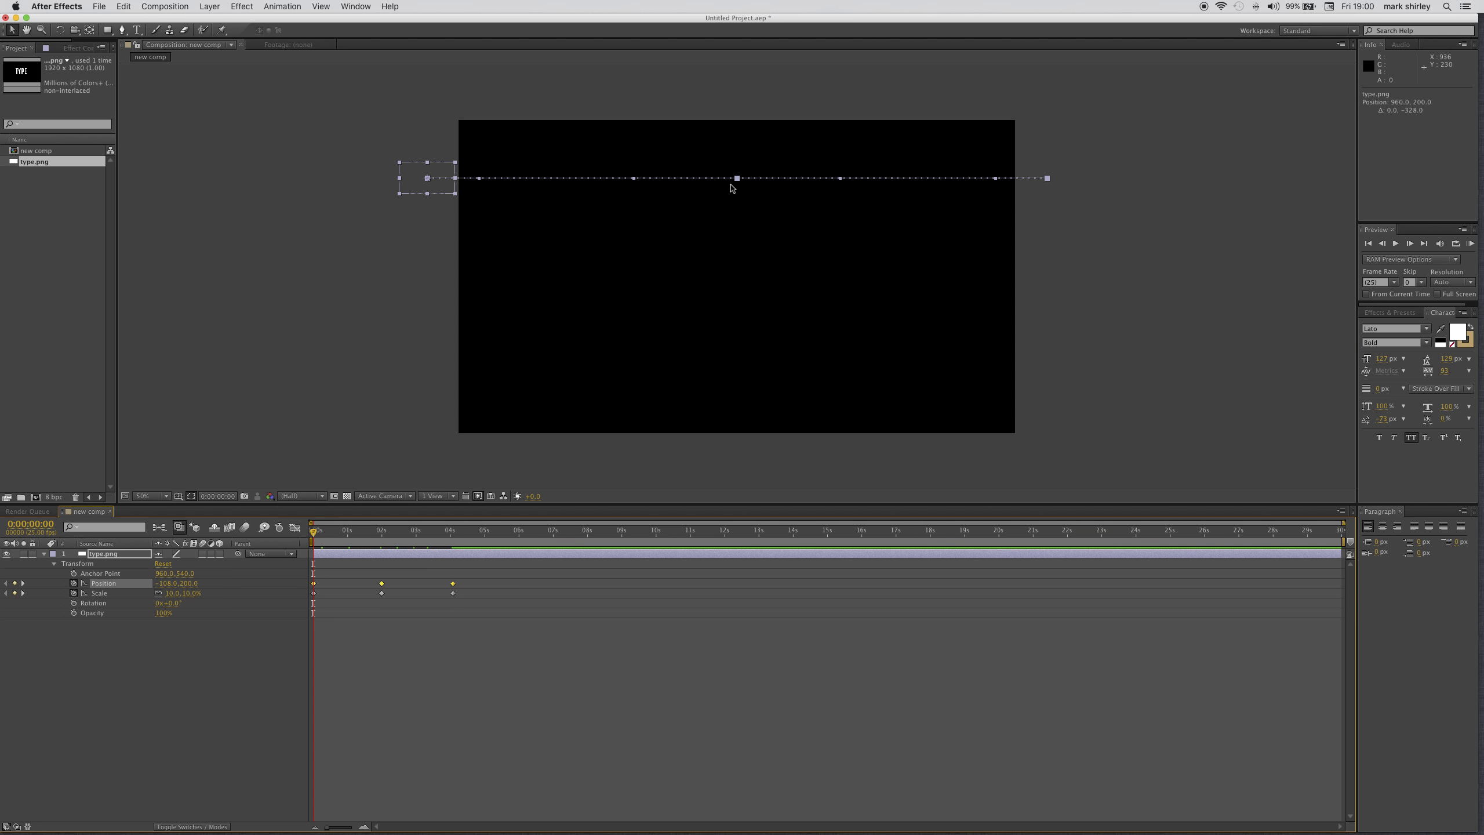
click(738, 179)
drag(738, 179, 727, 269)
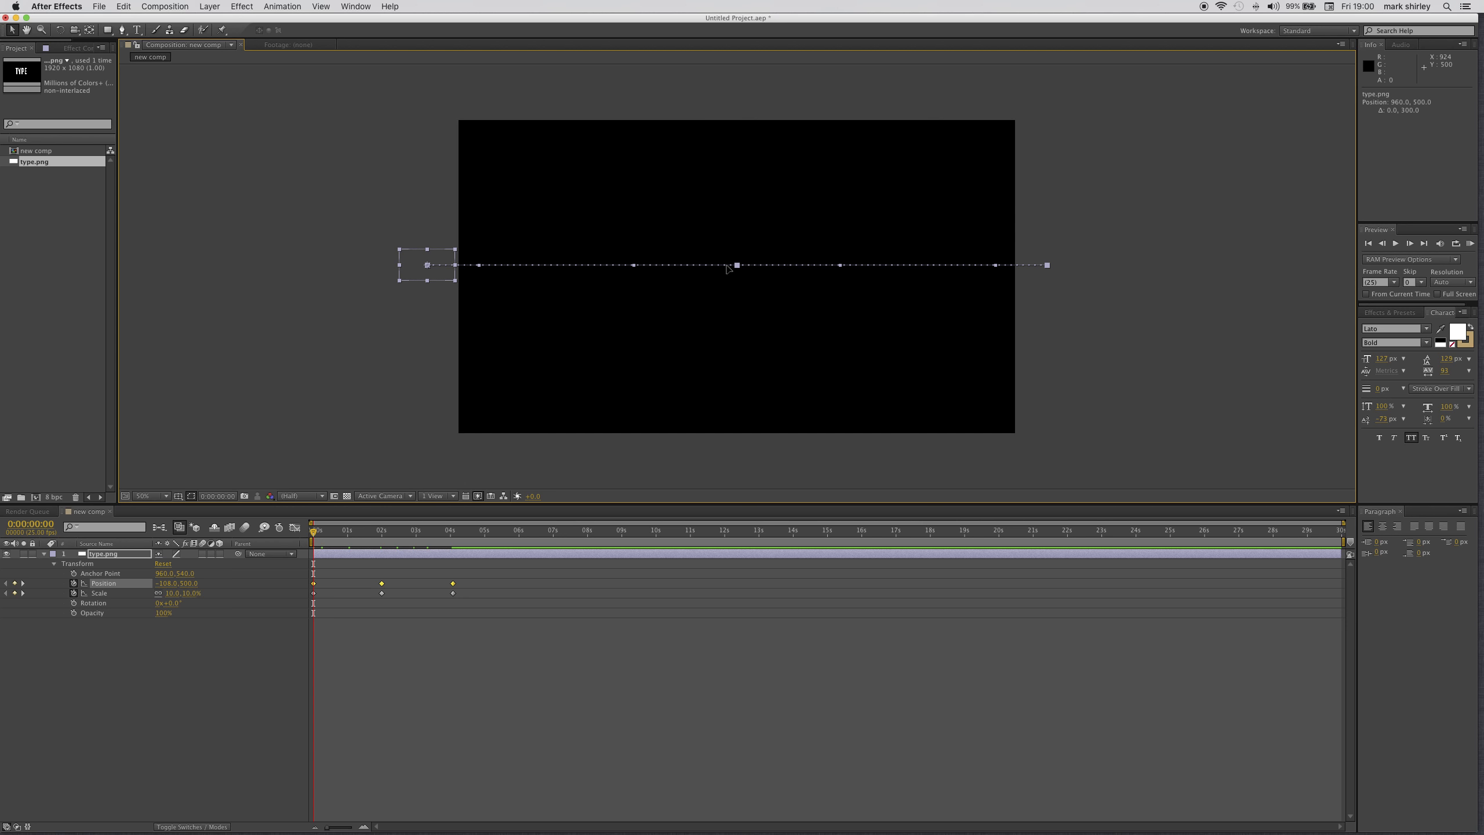
- Move the playhead to 0:00:04:01 and shorten the work area so it ends at 0:00:04:04, just past the last keyframes
click(314, 535)
drag(314, 535, 452, 570)
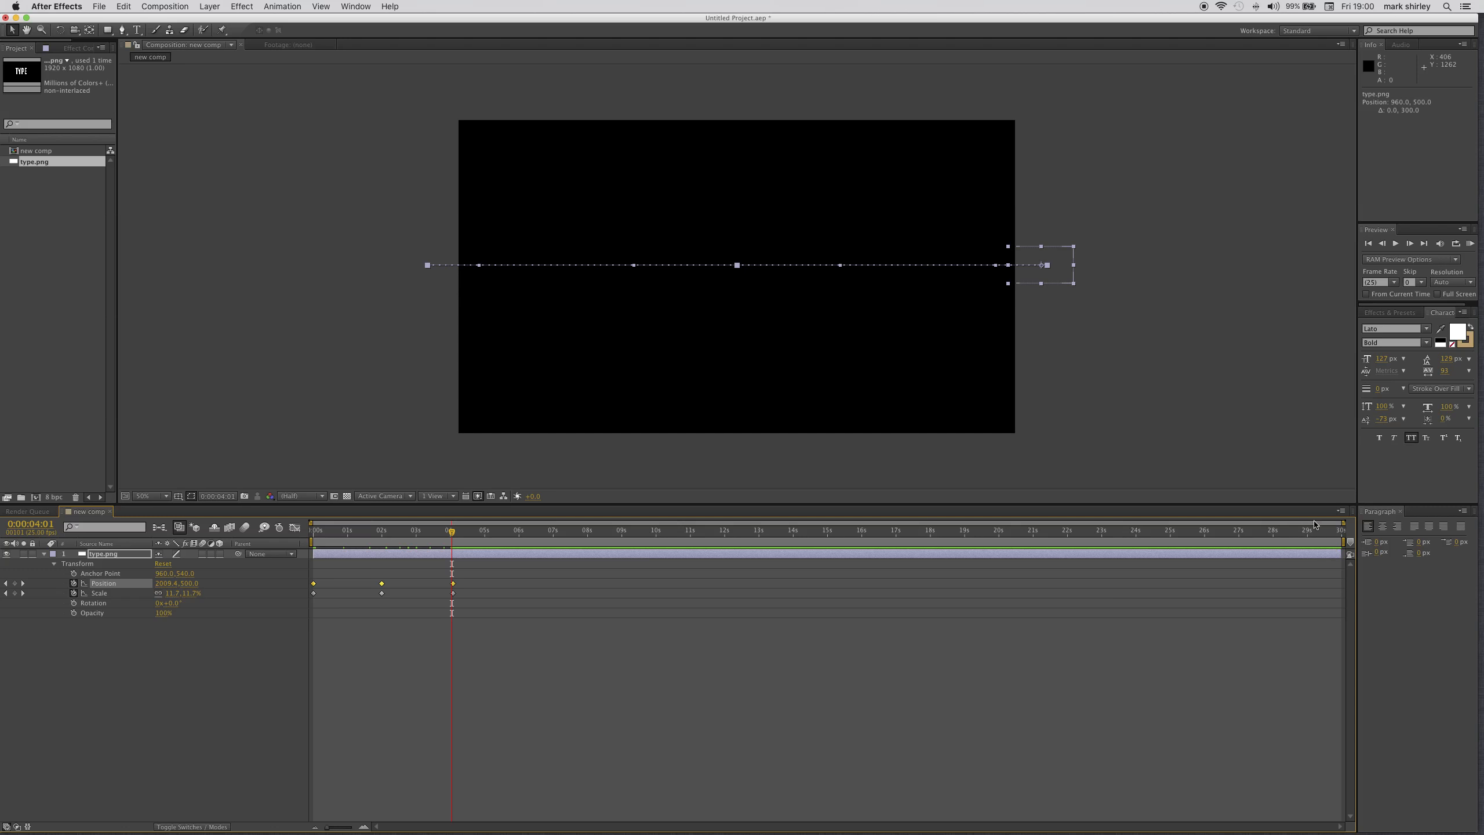
drag(1342, 523, 885, 542)
drag(819, 578, 459, 581)
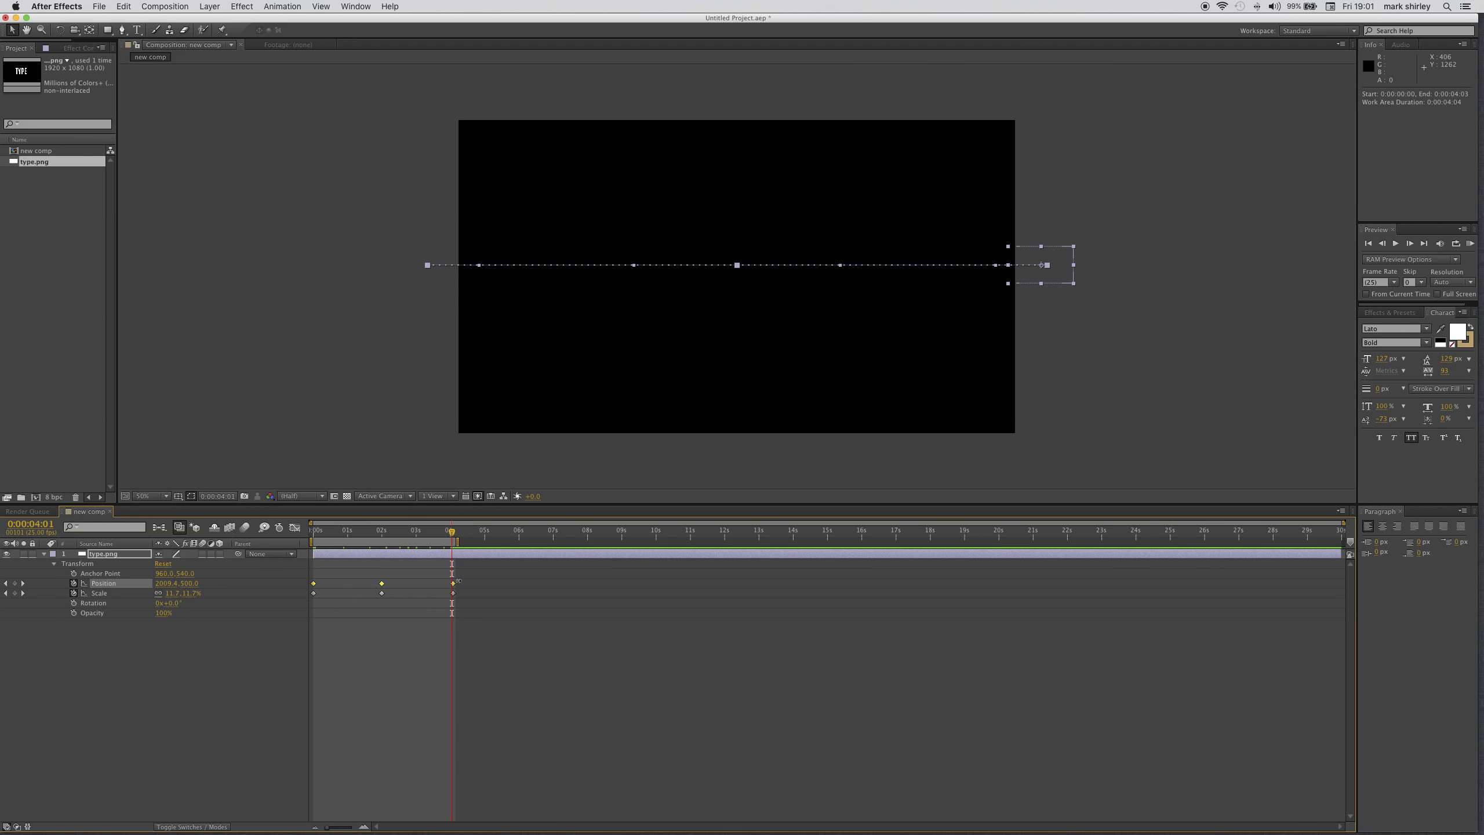
mouse_move(459, 580)
mouse_down()
mouse_move(511, 581)
mouse_move(461, 580)
mouse_up()
- Add the composition to the render queue and set its output file to New Composition.mov on the Desktop
click(171, 7)
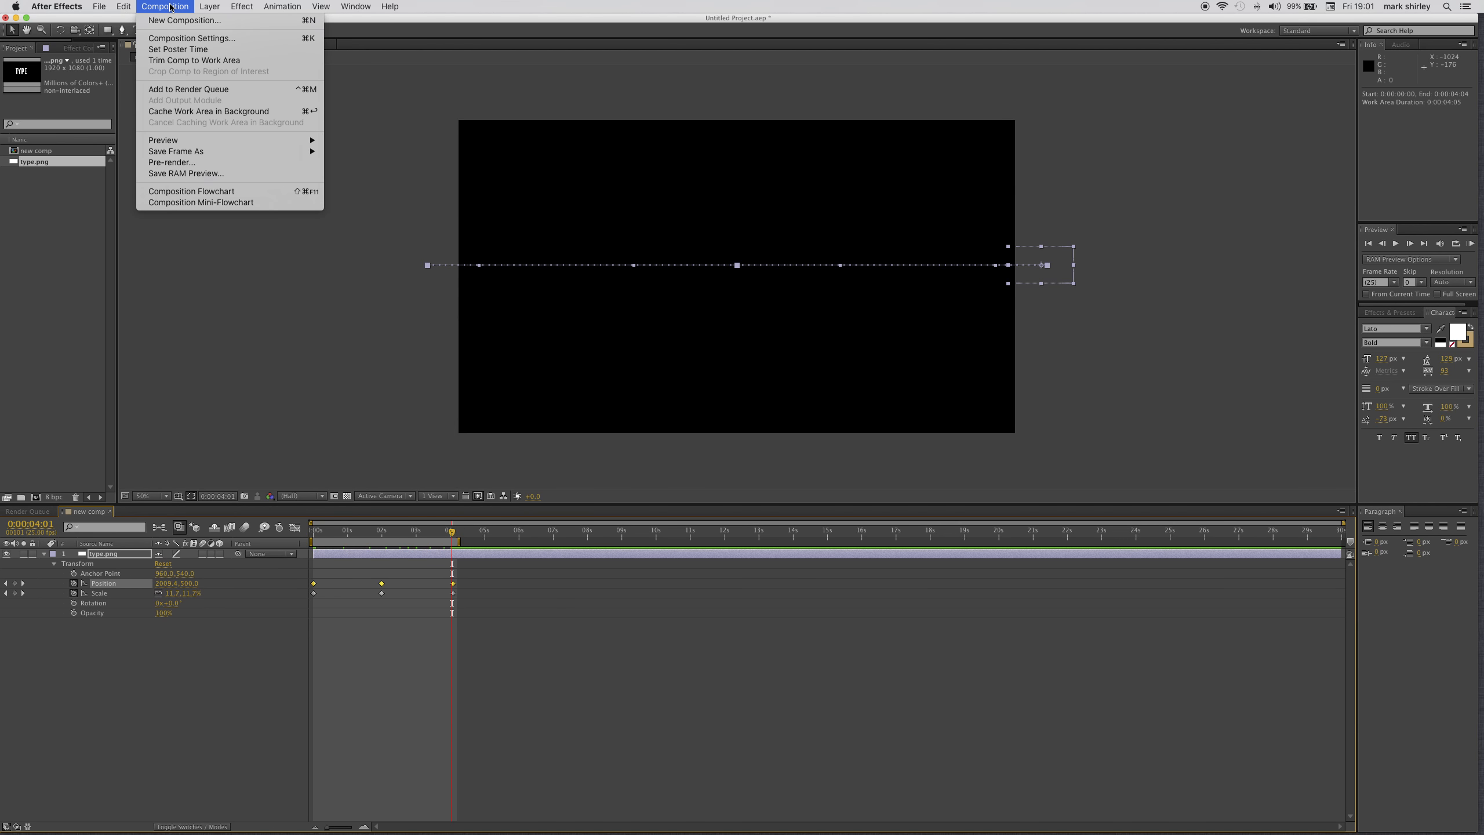
click(204, 89)
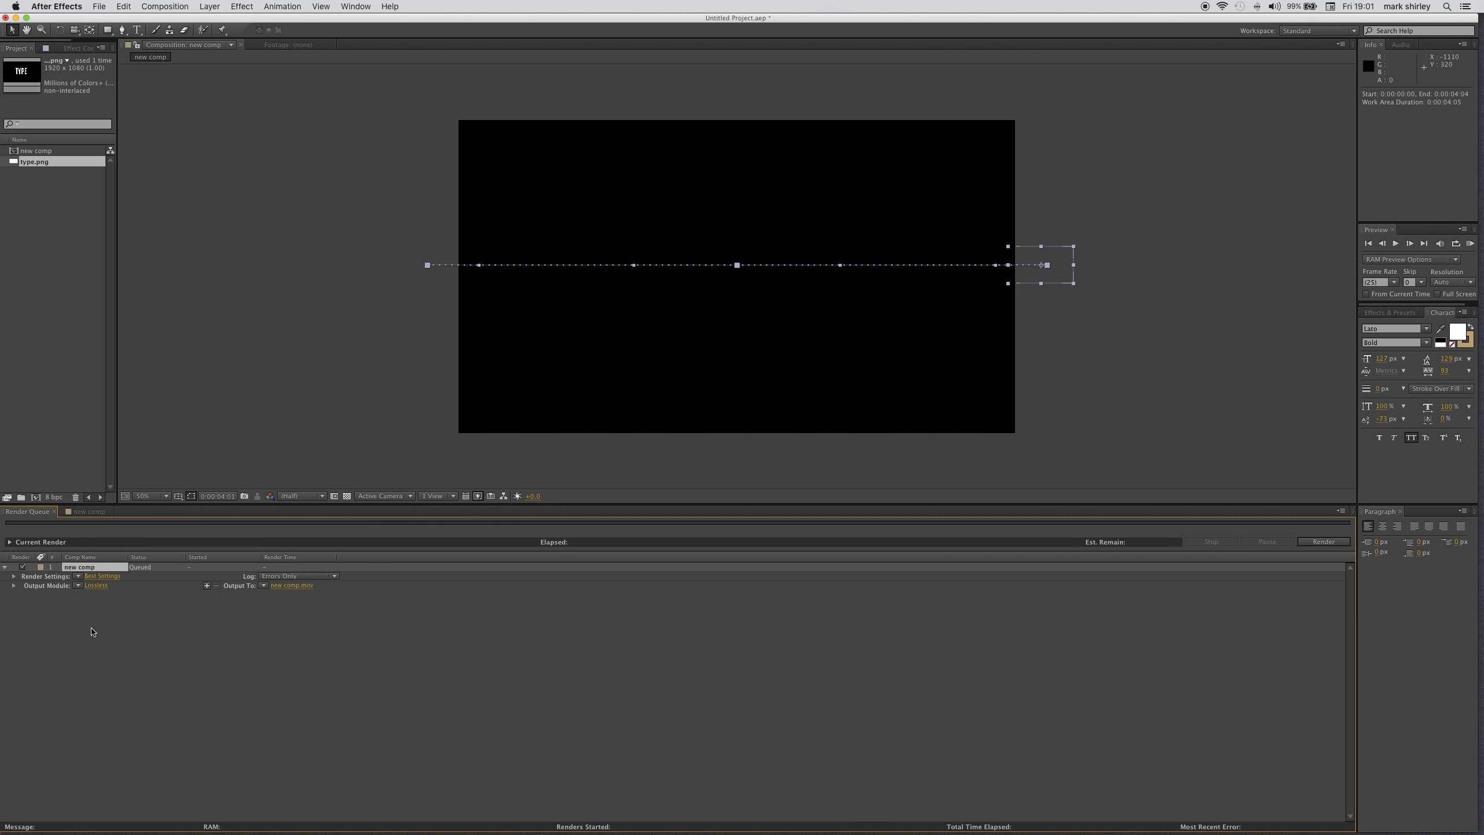
click(290, 585)
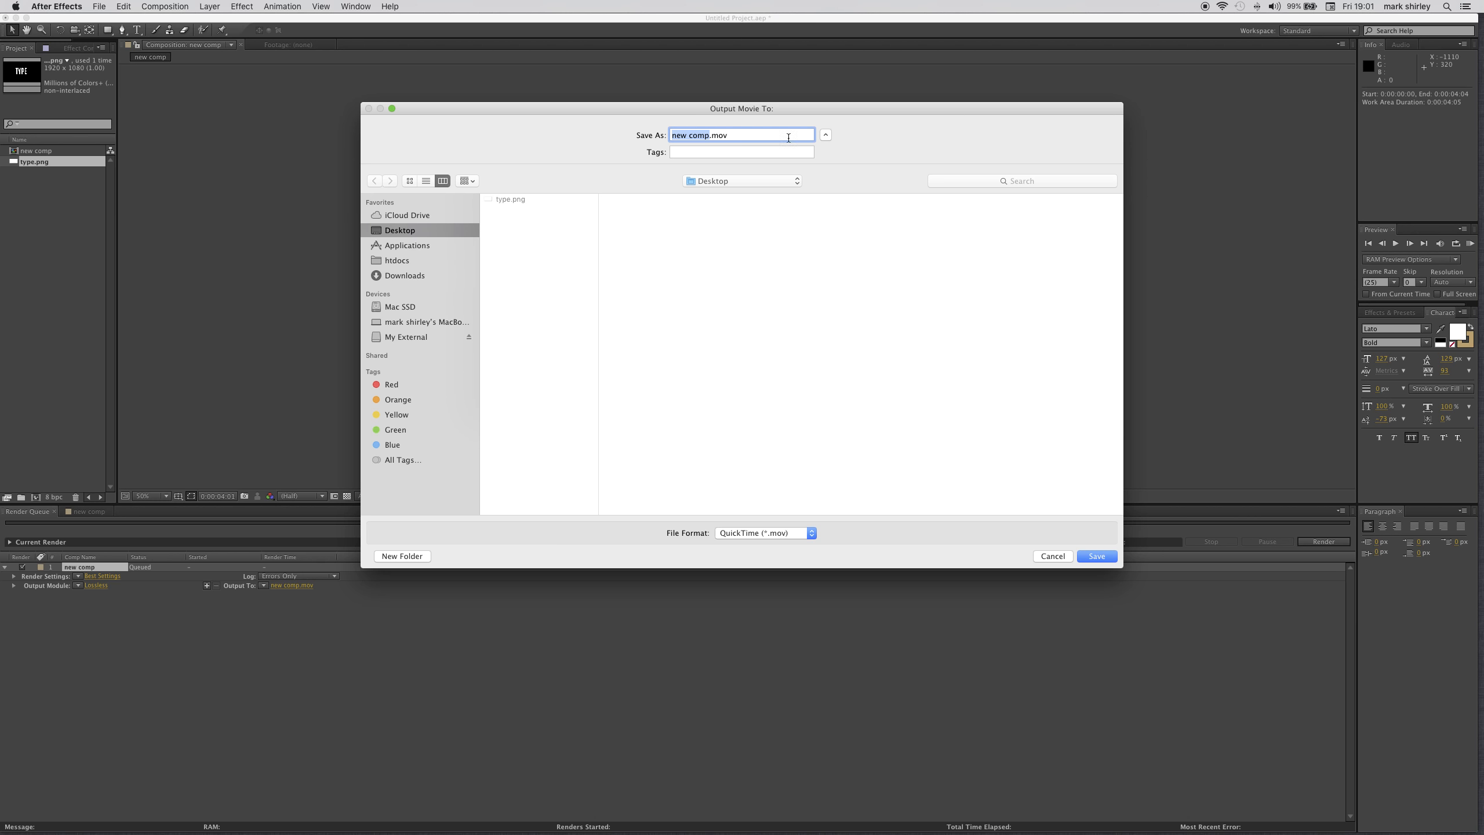
click(709, 135)
drag(709, 136, 651, 134)
text(New Composition)
click(1106, 556)
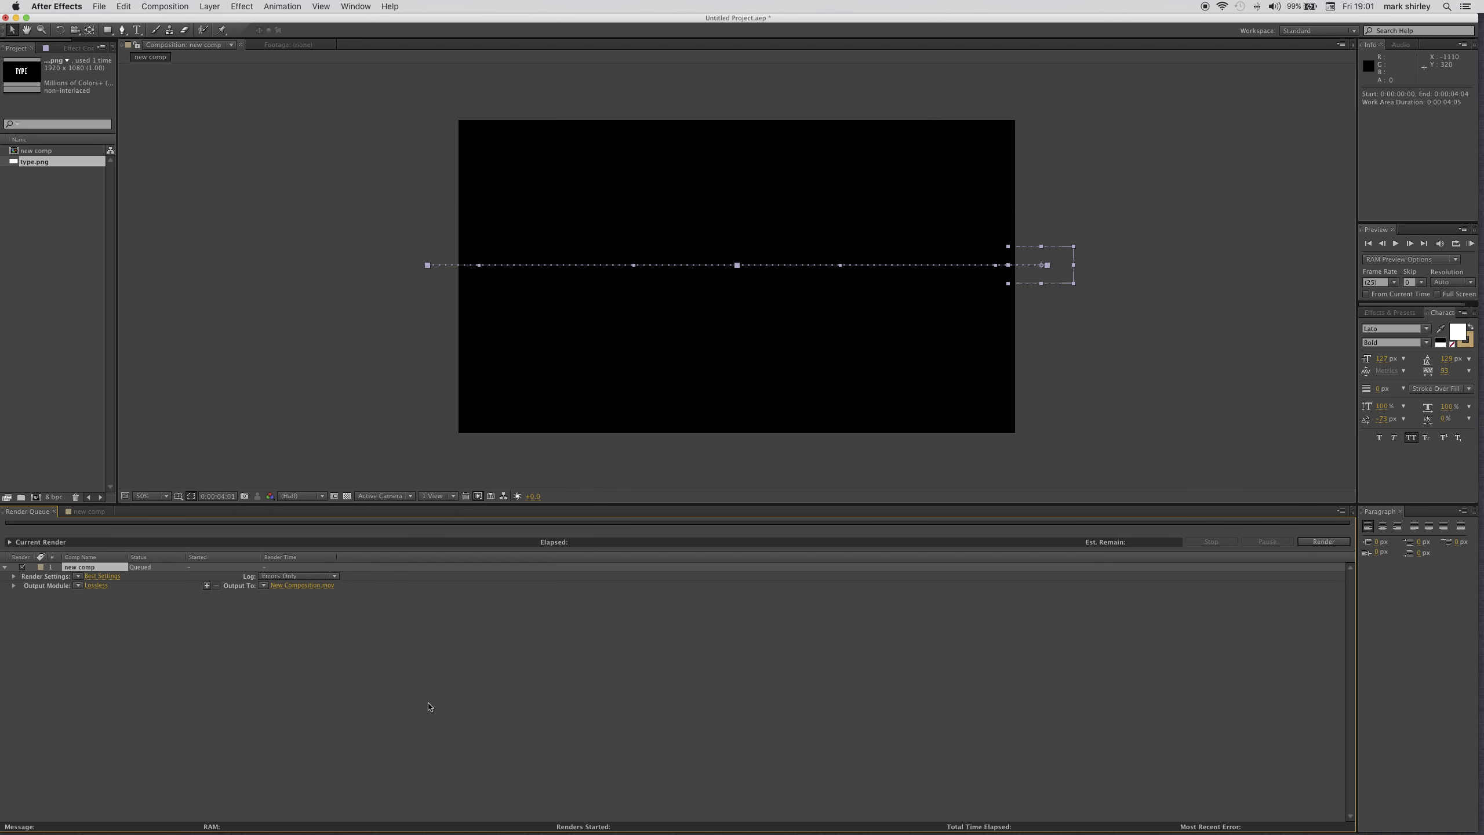
- Set the output module's video channels to RGB + Alpha
click(96, 586)
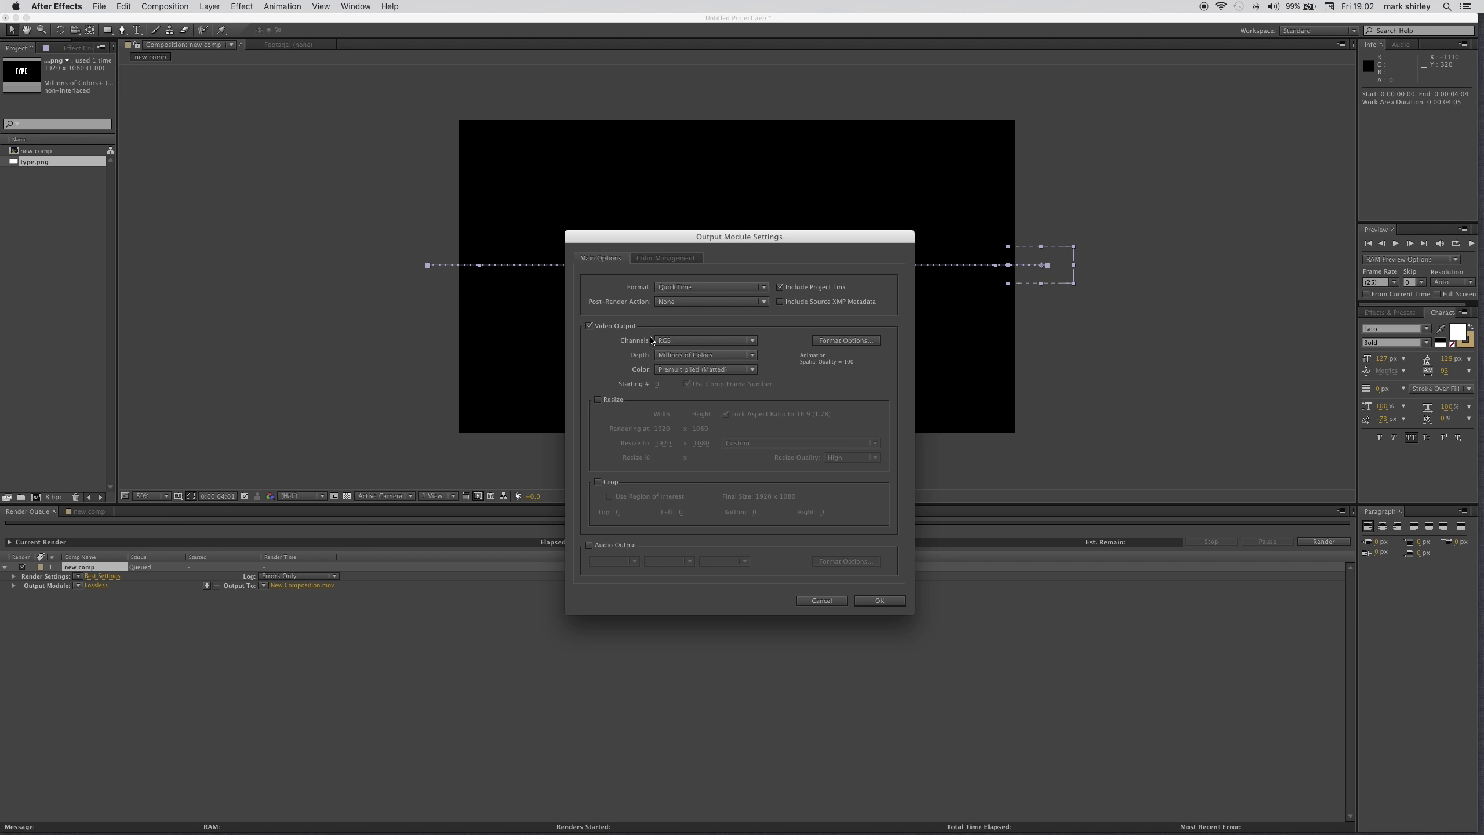
click(753, 344)
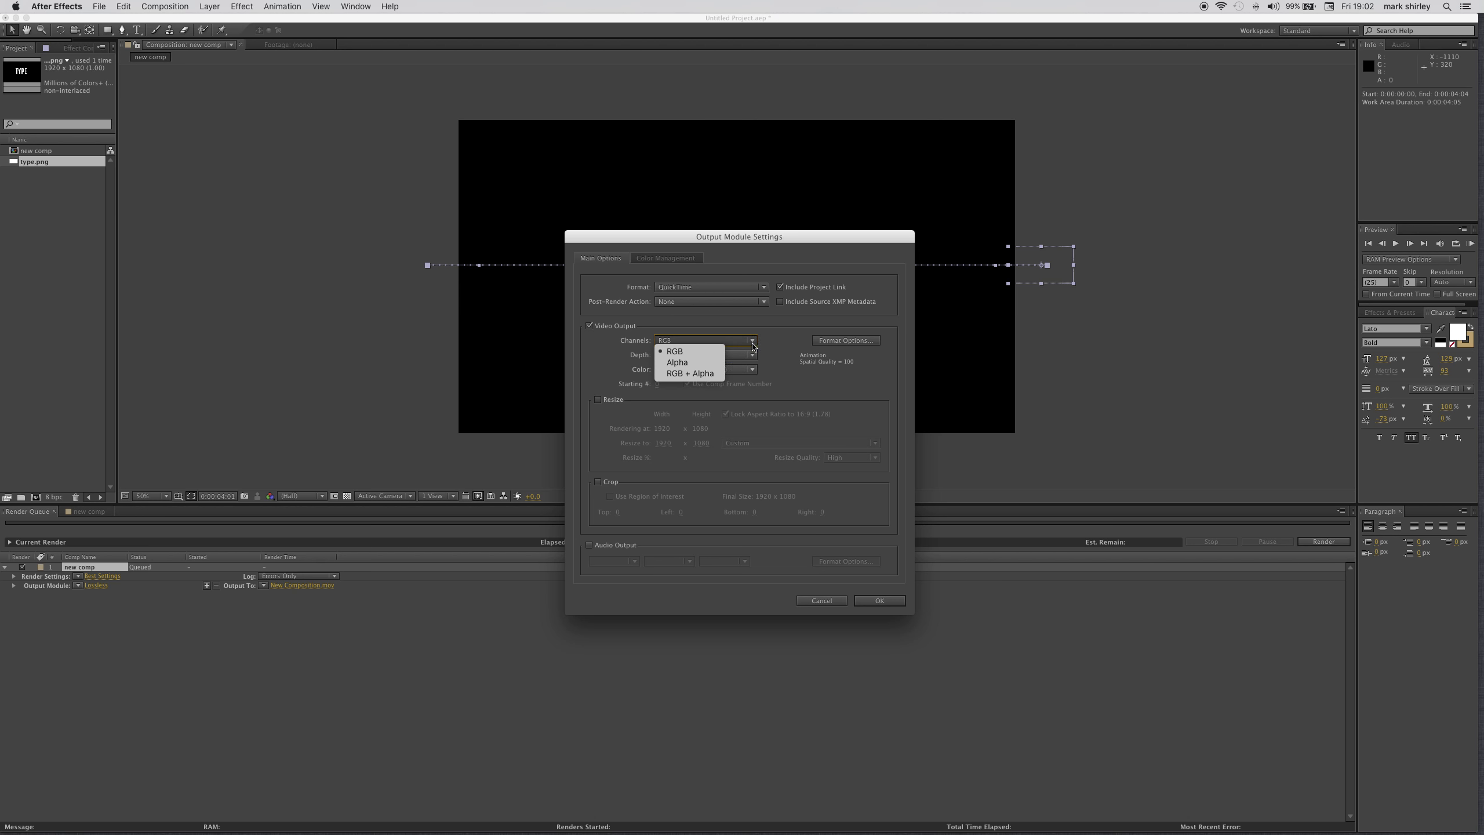
click(694, 377)
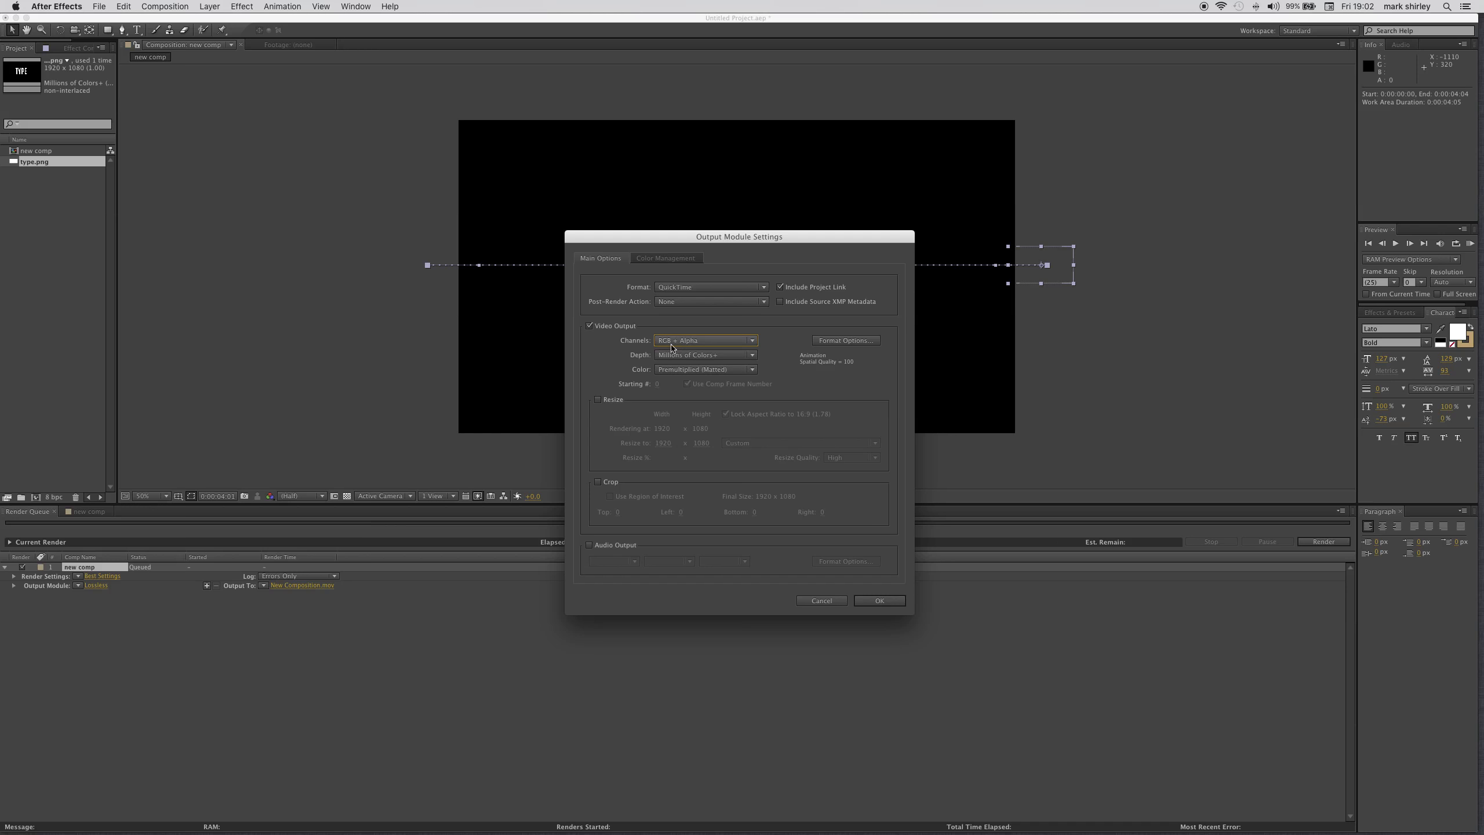
- Set the QuickTime video codec to Apple ProRes 4444 and render the queued composition
click(839, 344)
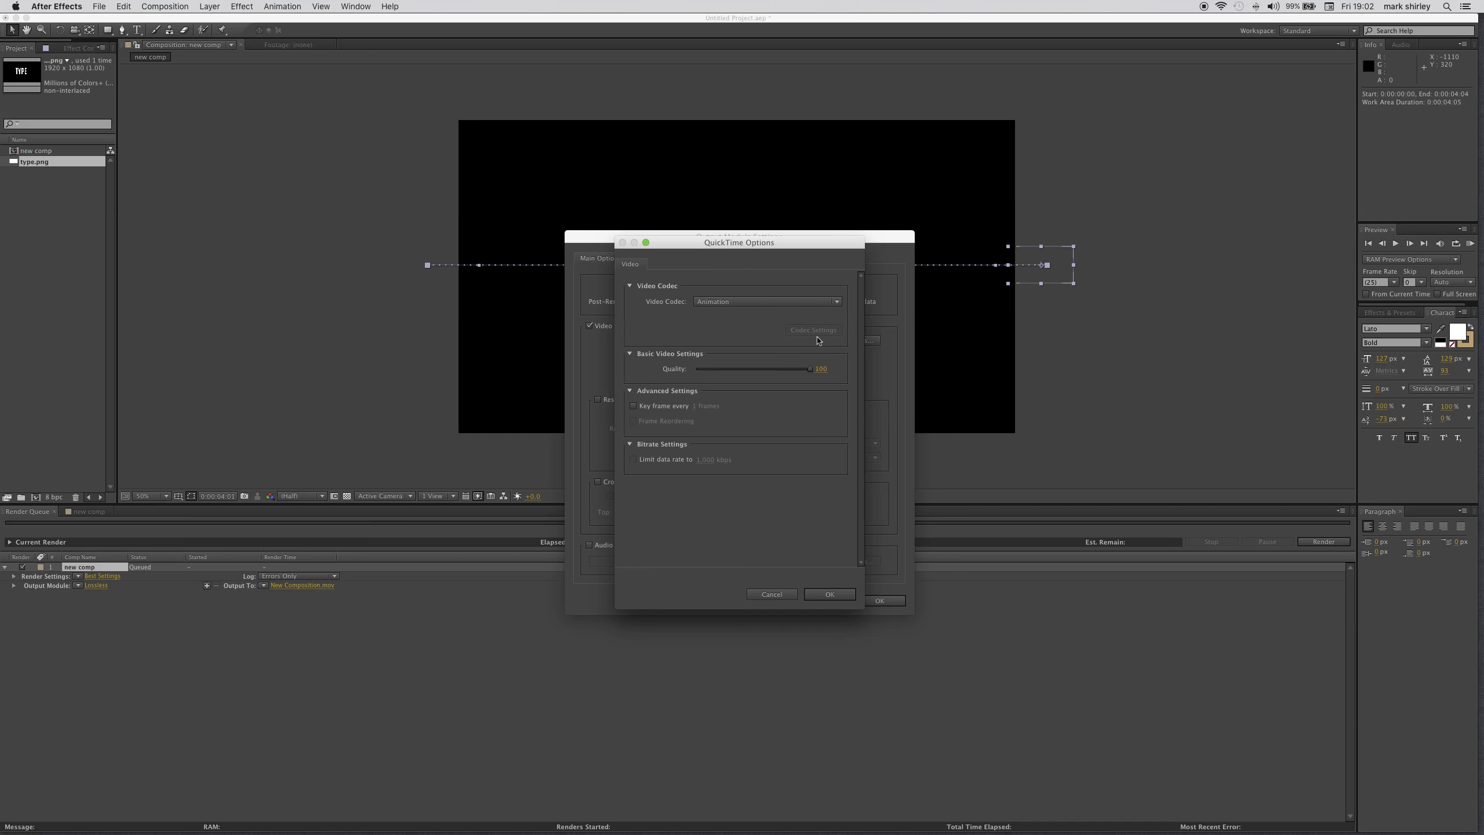
click(837, 301)
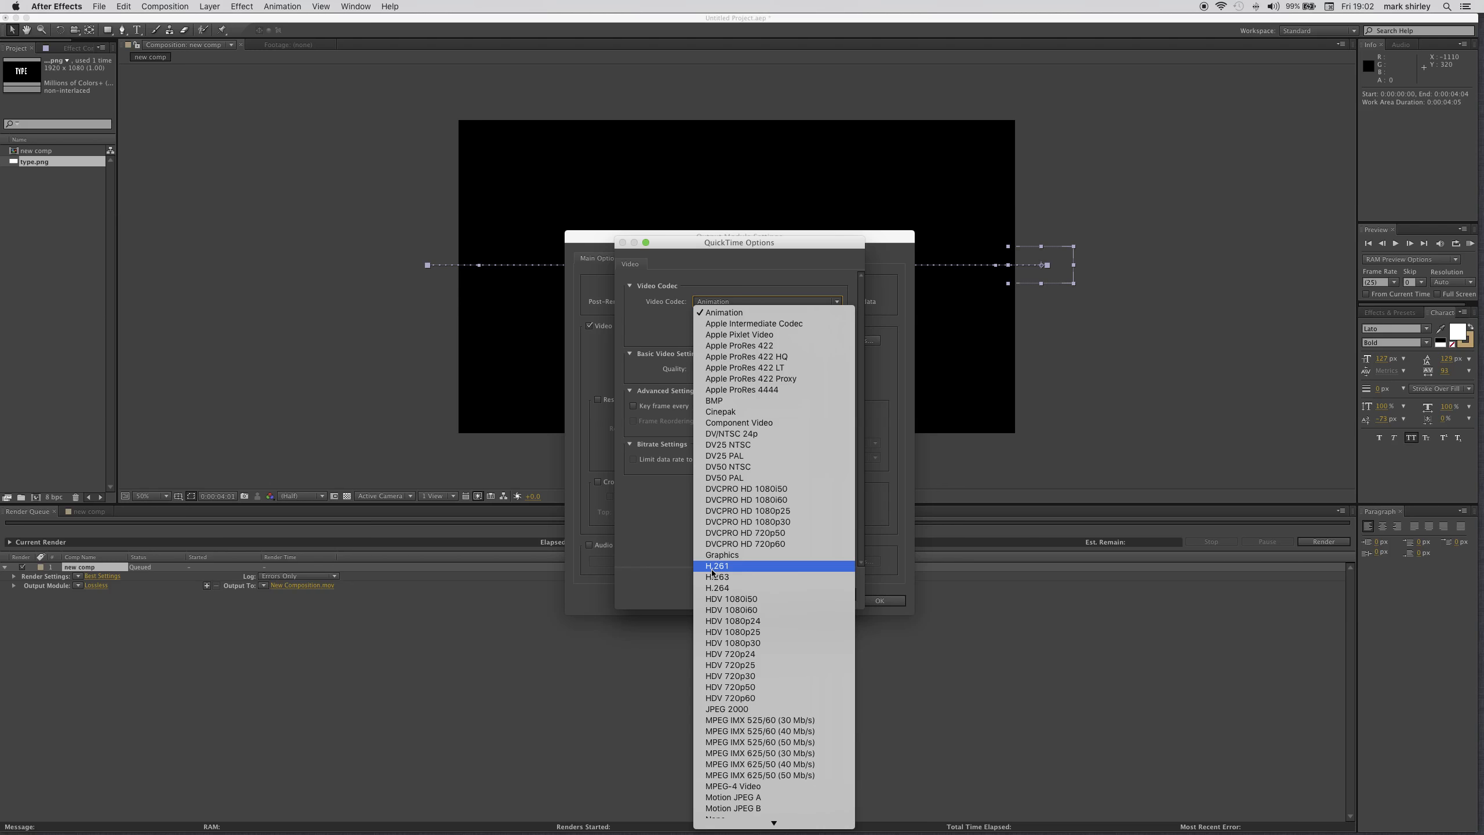
click(748, 392)
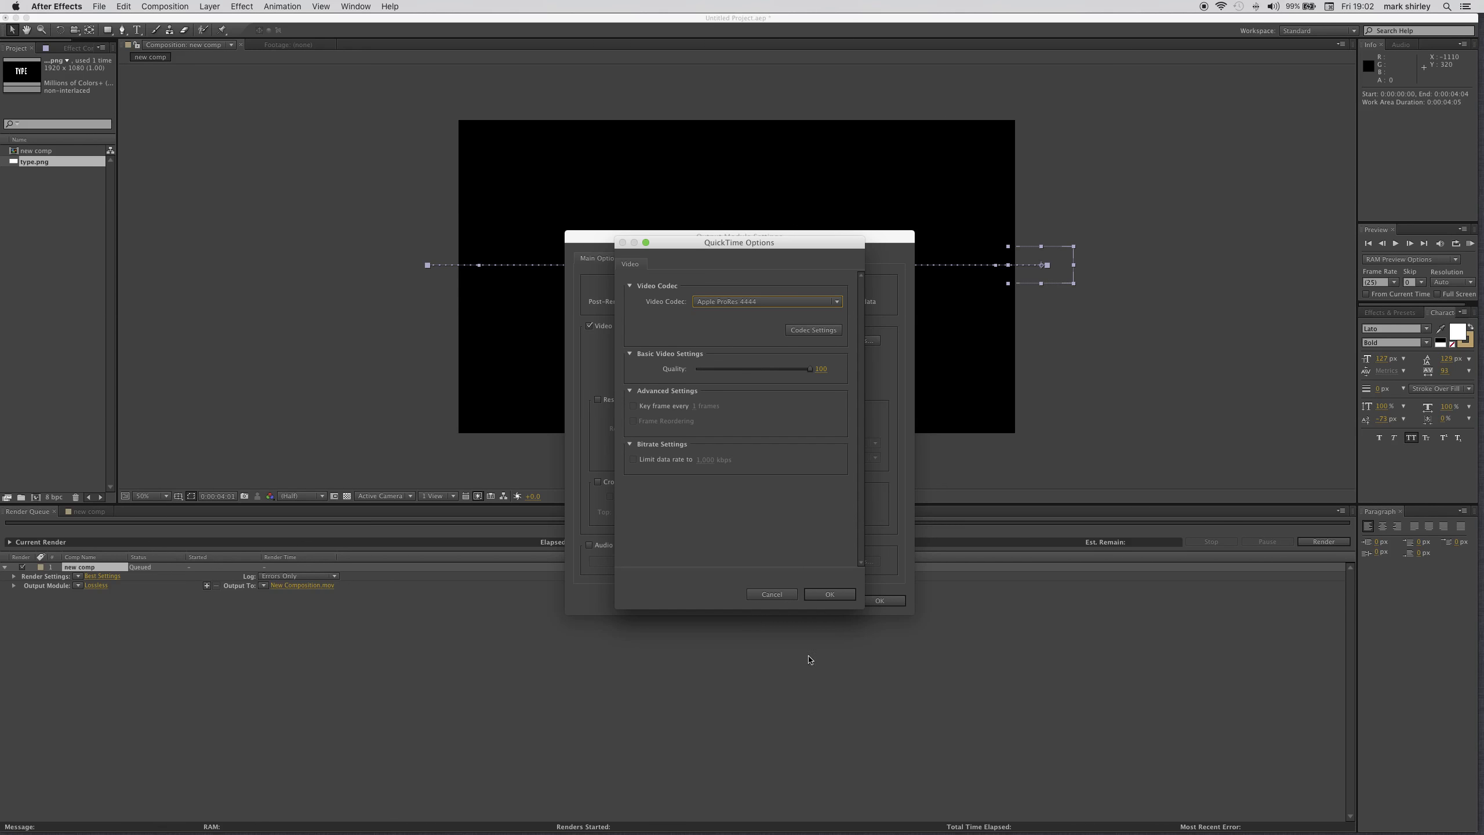
click(826, 597)
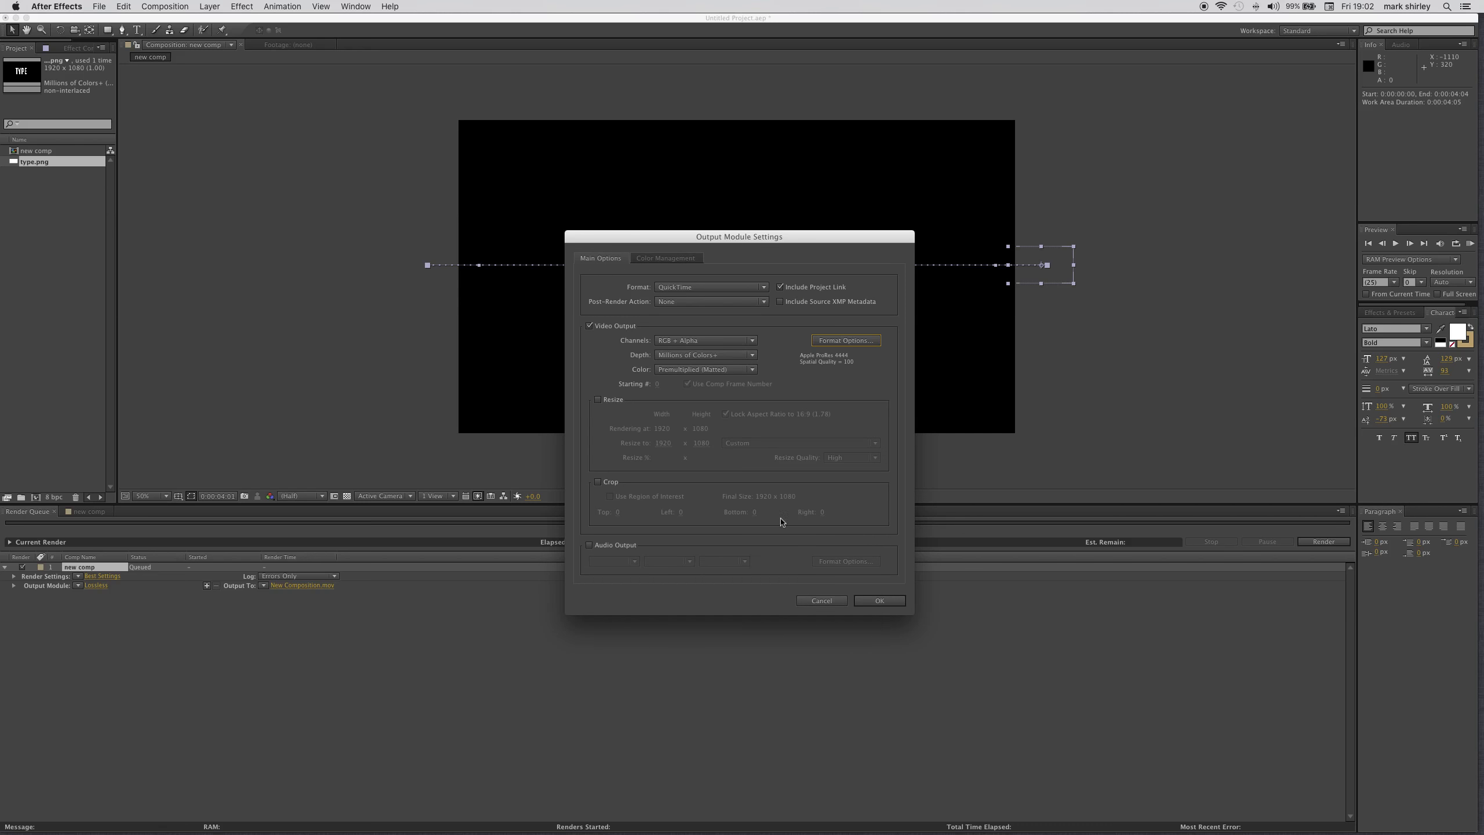
click(881, 602)
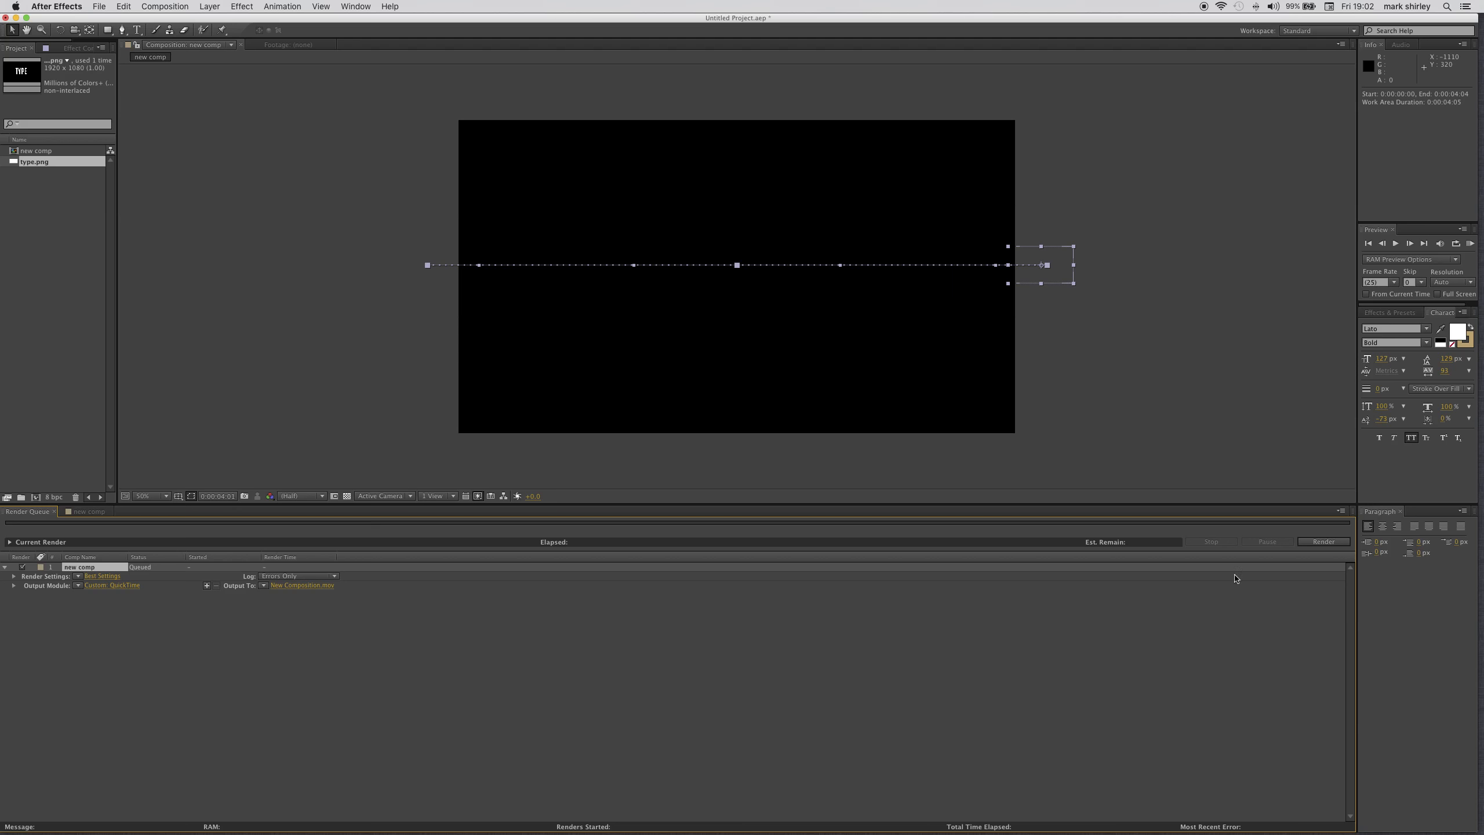
click(1322, 542)
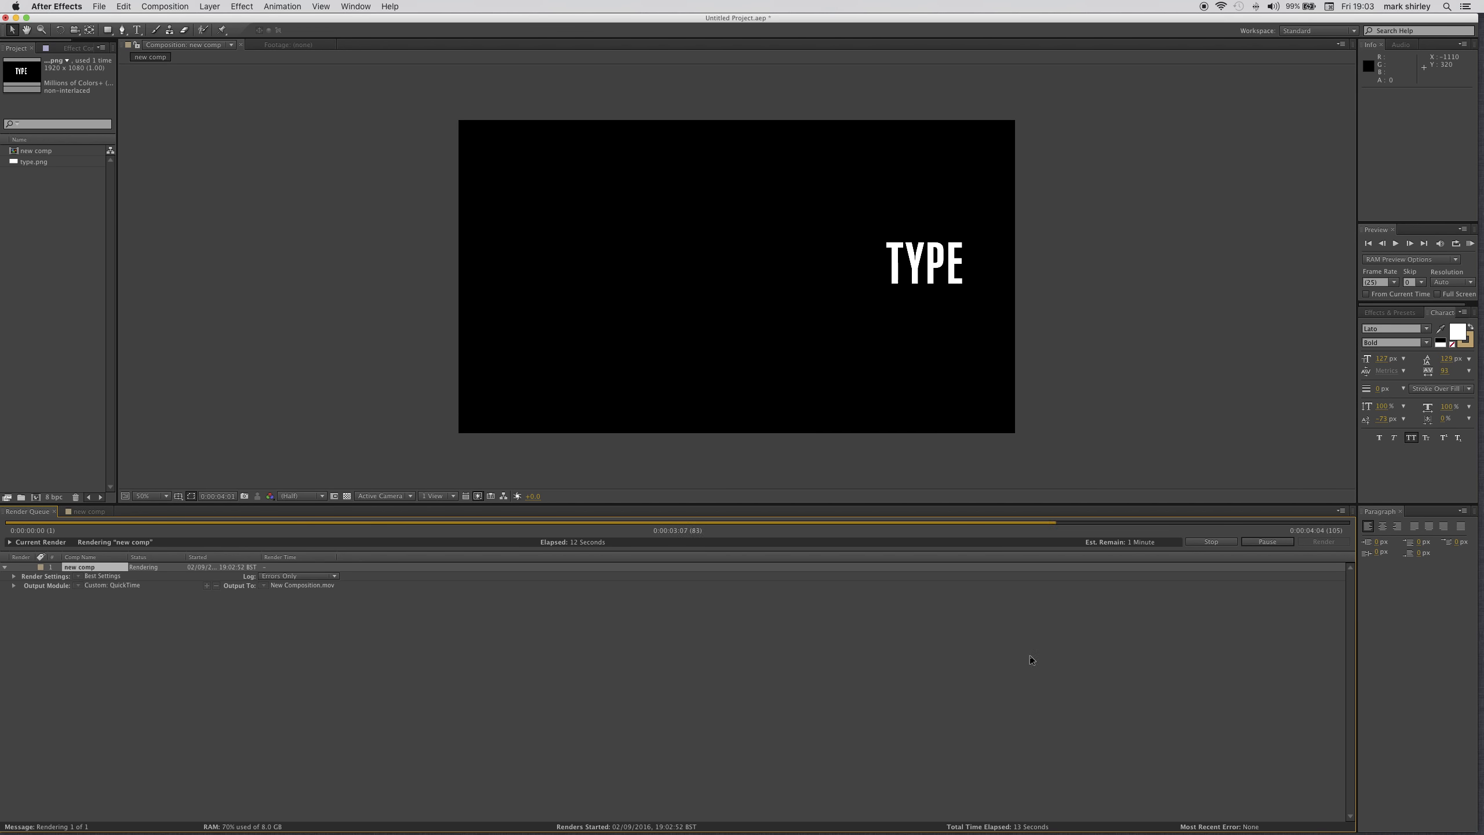
- Switch to the desktop, play the rendered New Composition.mov in QuickTime Player, and close it
click(16, 18)
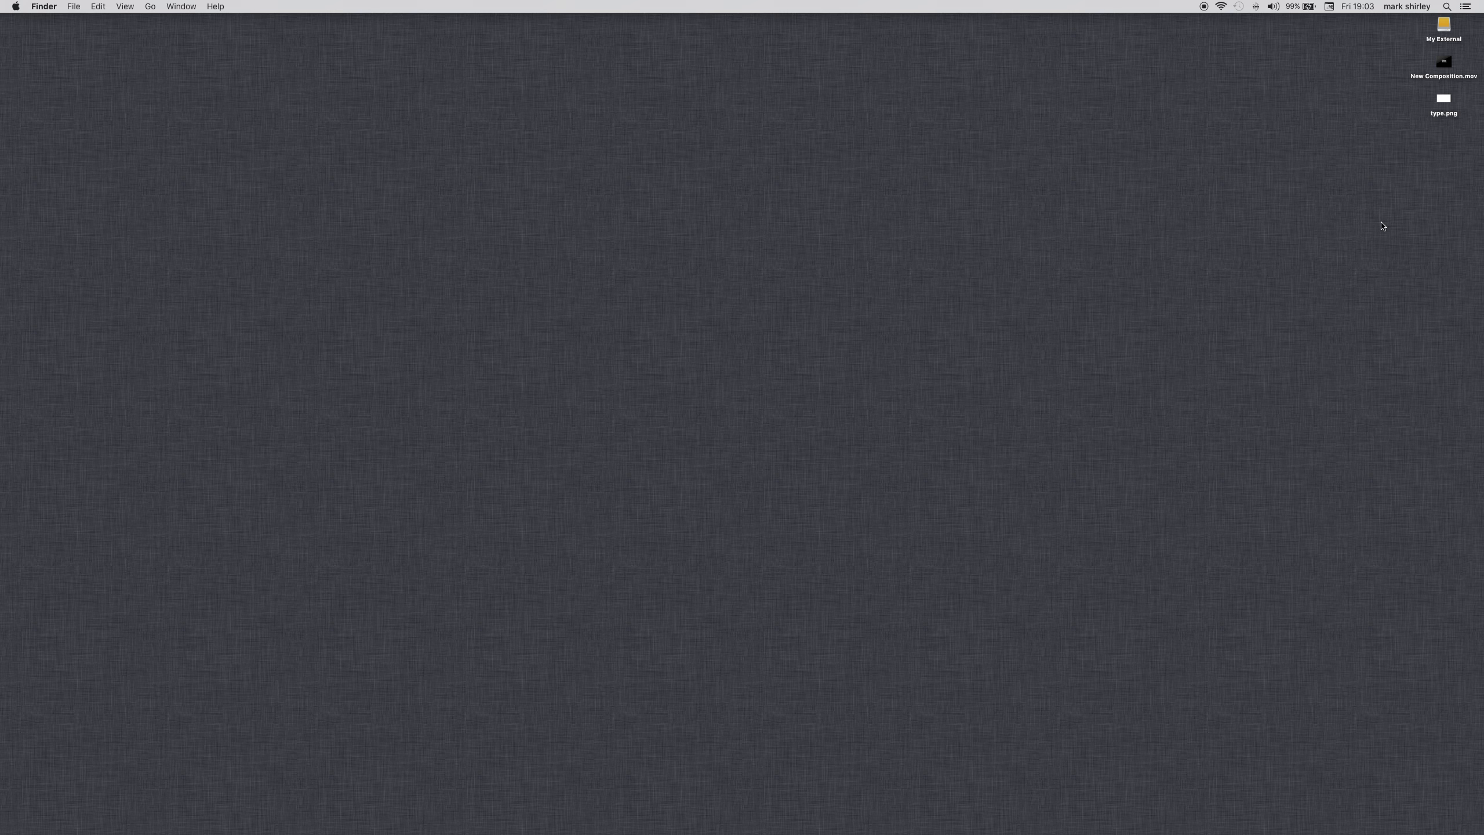
click(1450, 66)
double_click(1449, 66)
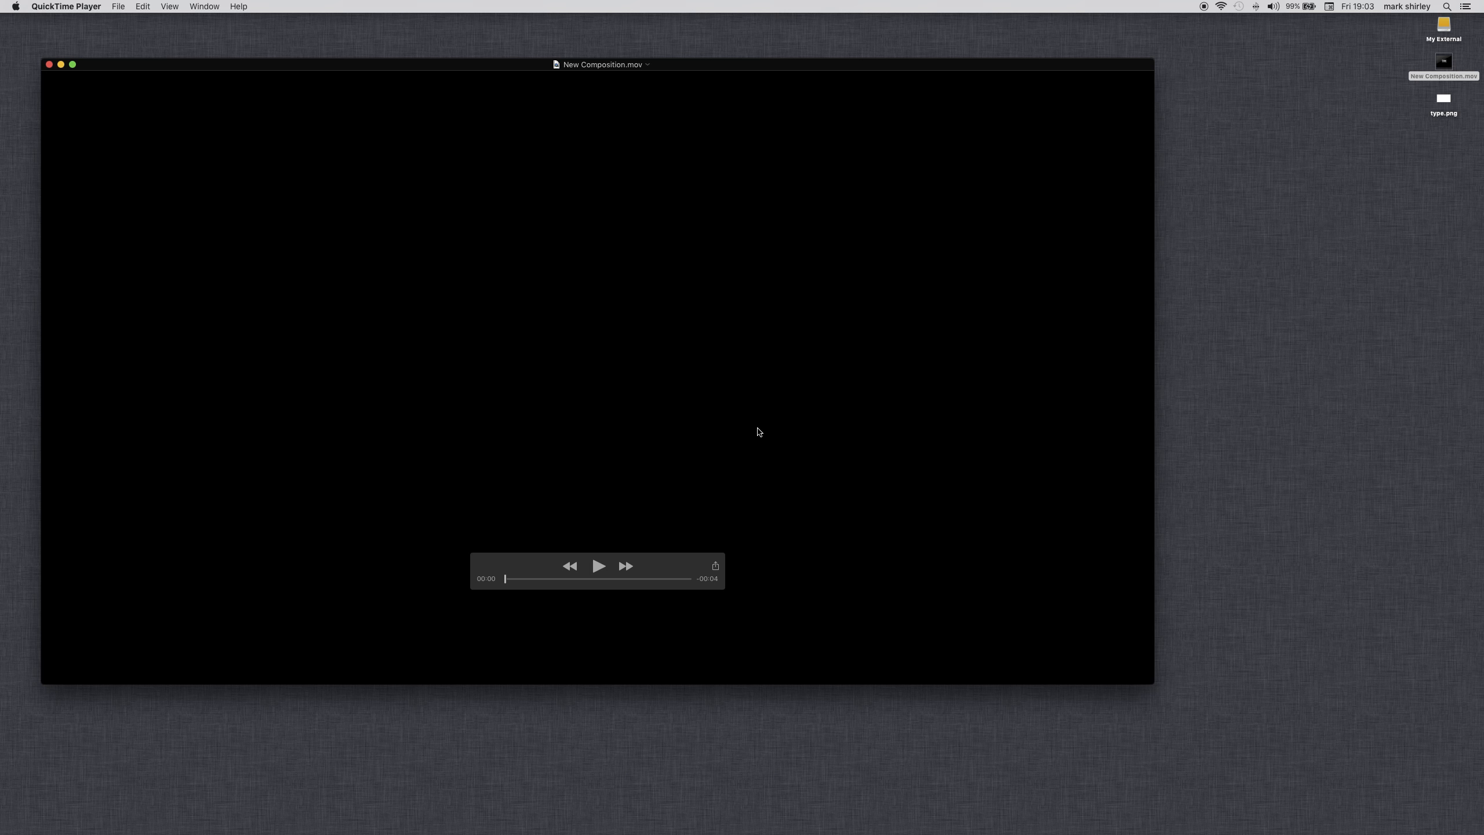
click(599, 566)
click(50, 65)
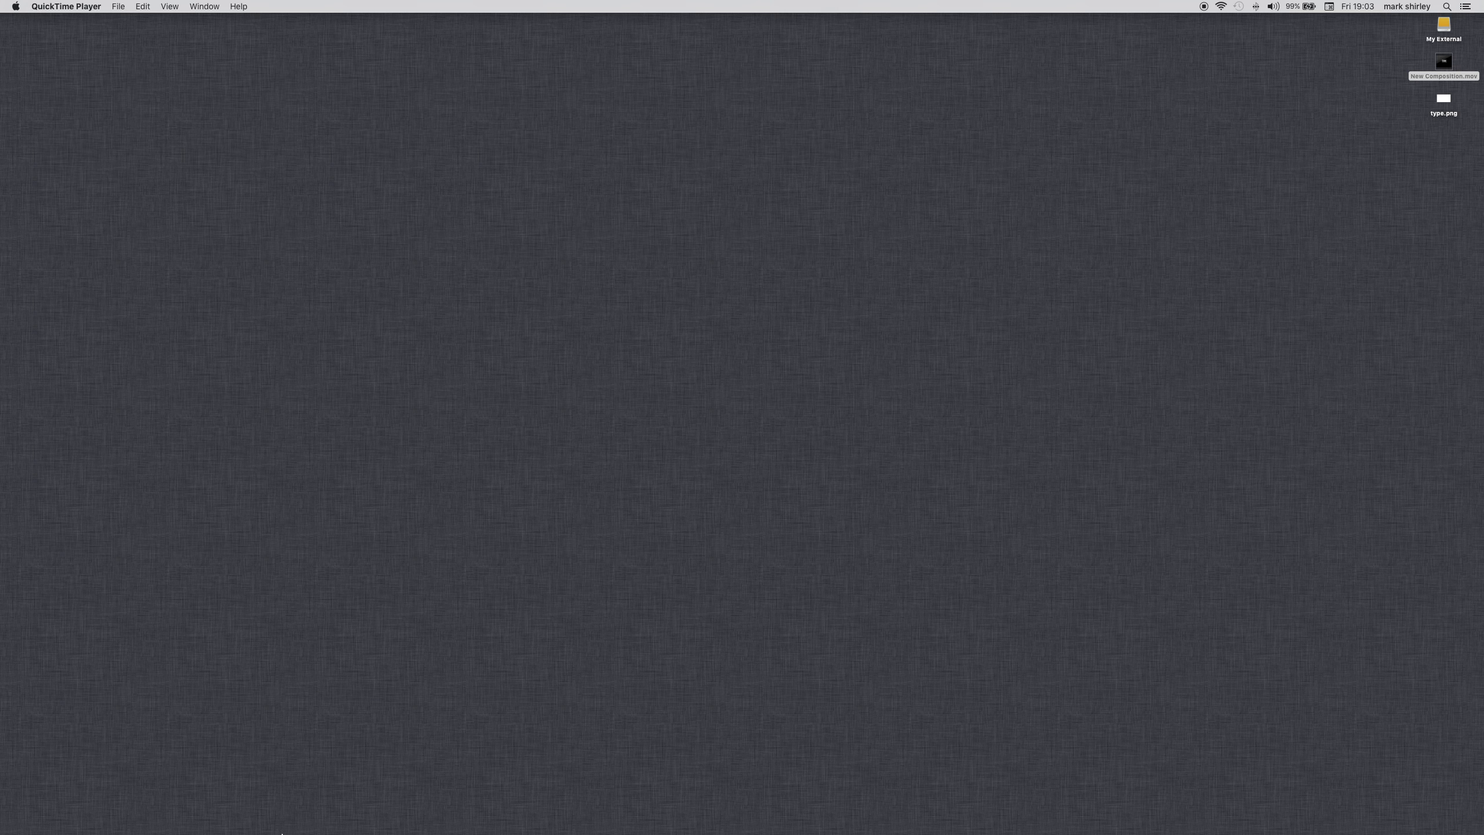
- Switch to Adobe Premiere Pro and open the recent project manchester sponsors.prproj
mouse_move(372, 829)
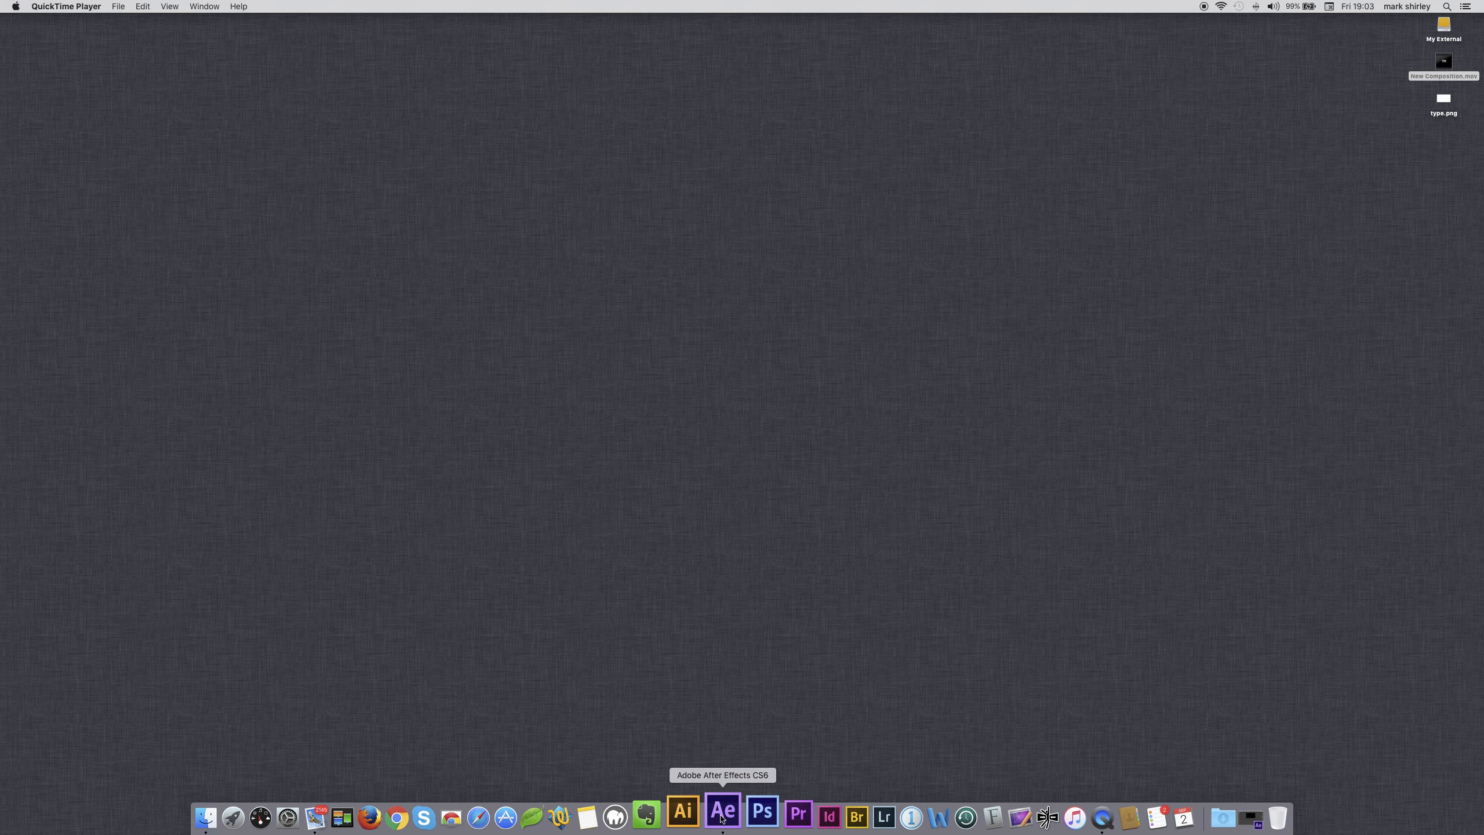
click(781, 814)
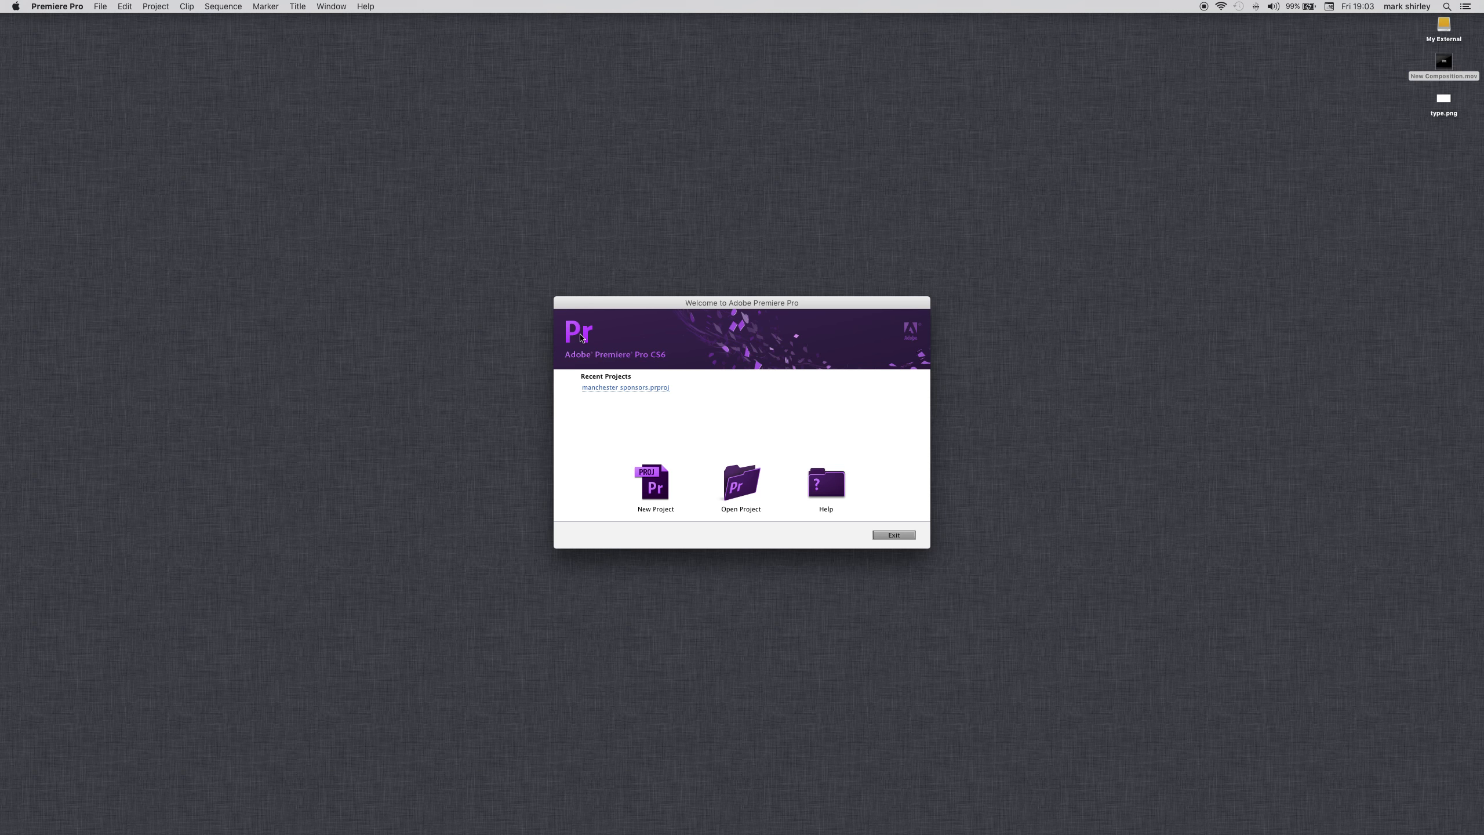
click(617, 389)
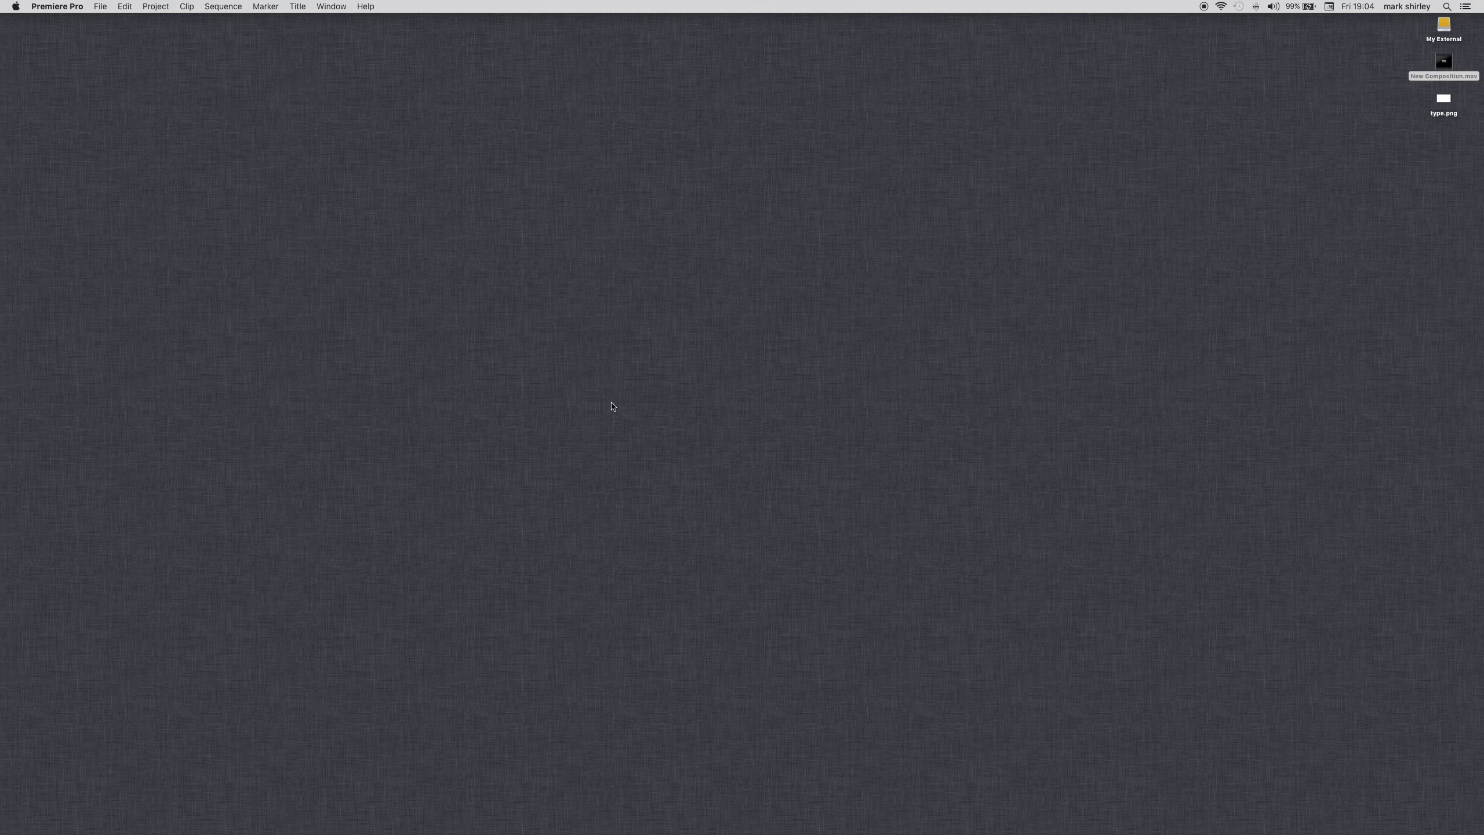
mouse_move(698, 830)
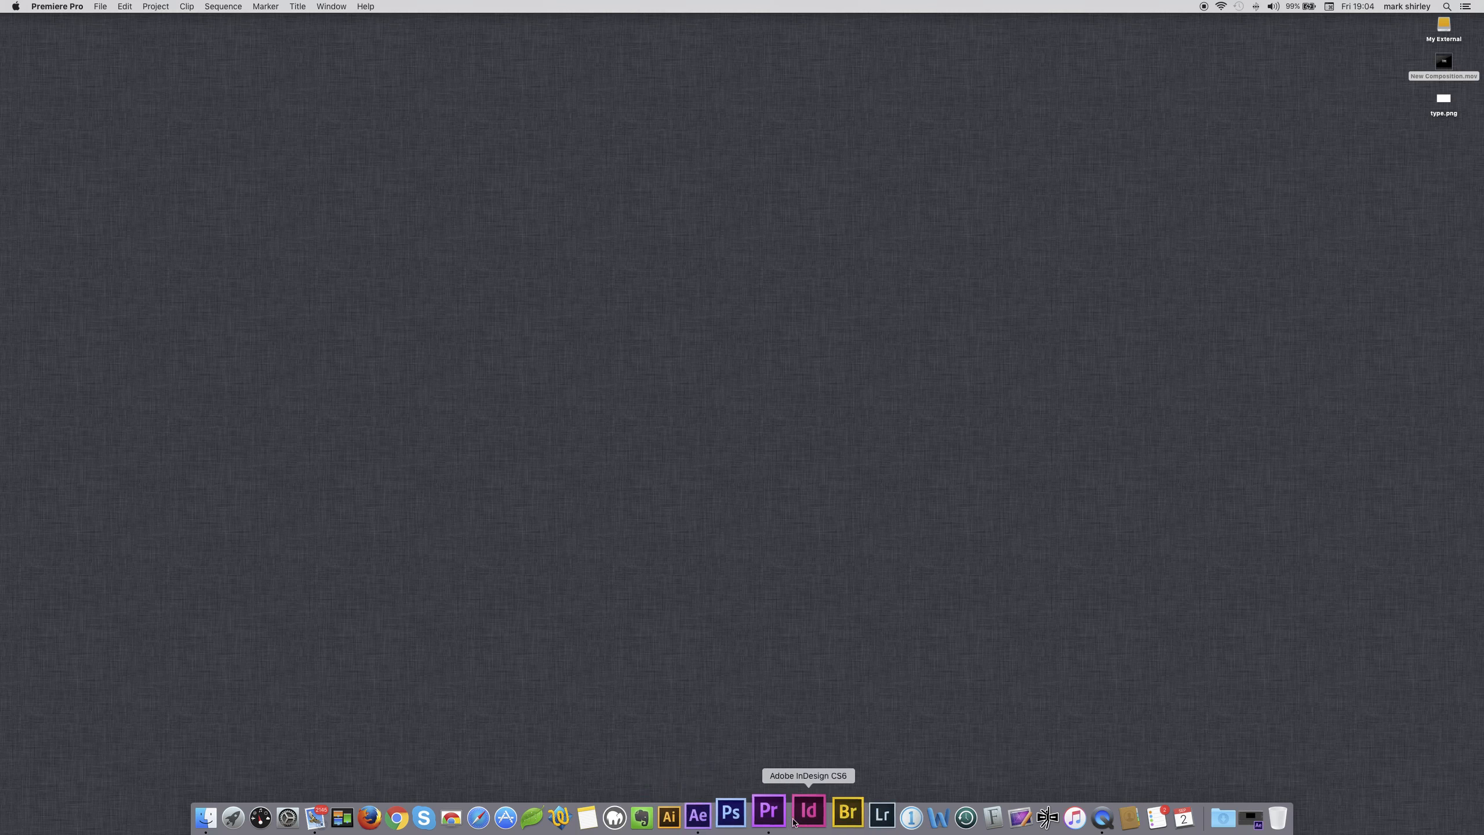
click(777, 818)
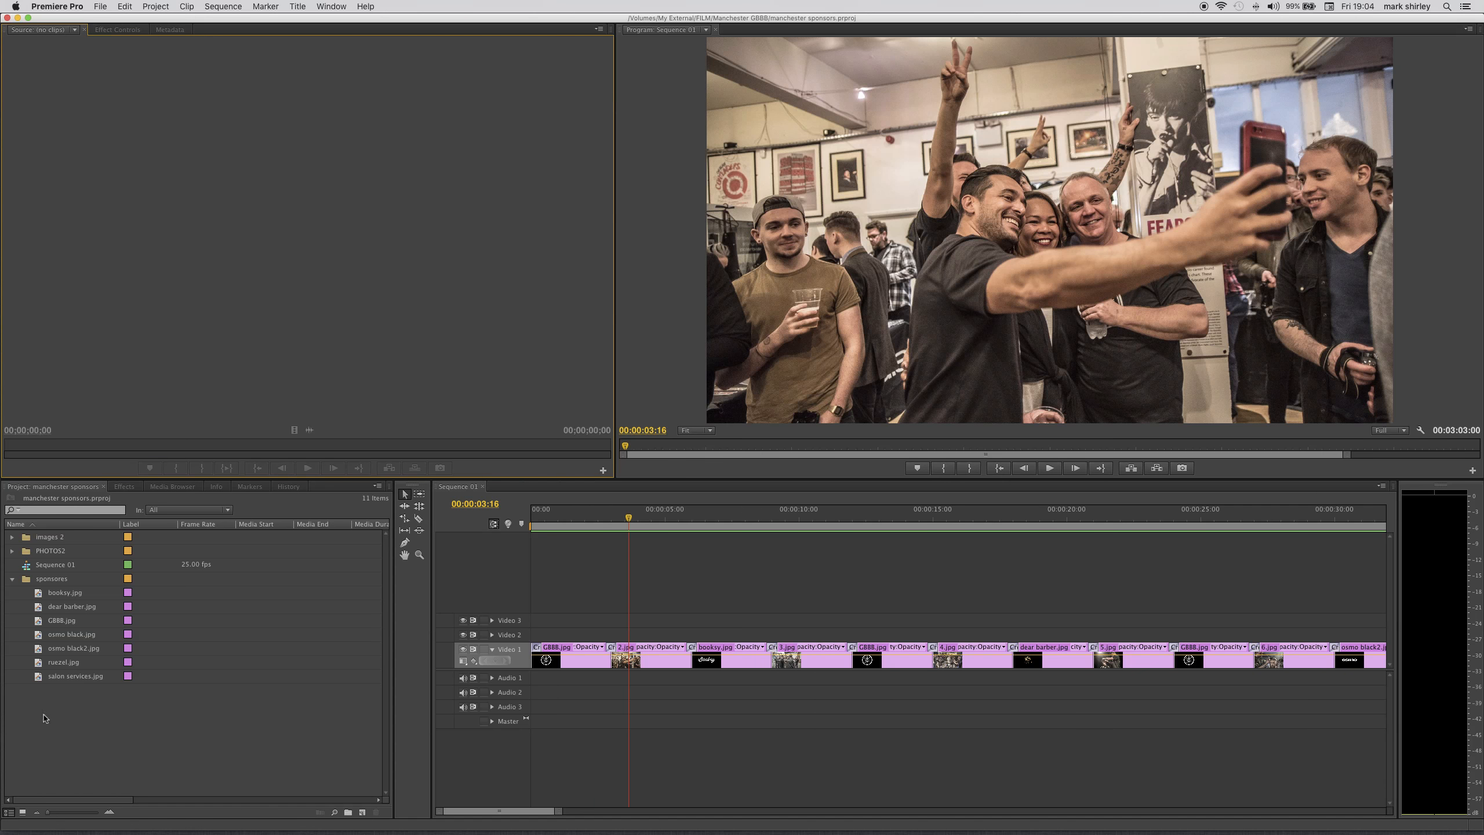
- Import New Composition.mov from the Desktop into the project
click(100, 725)
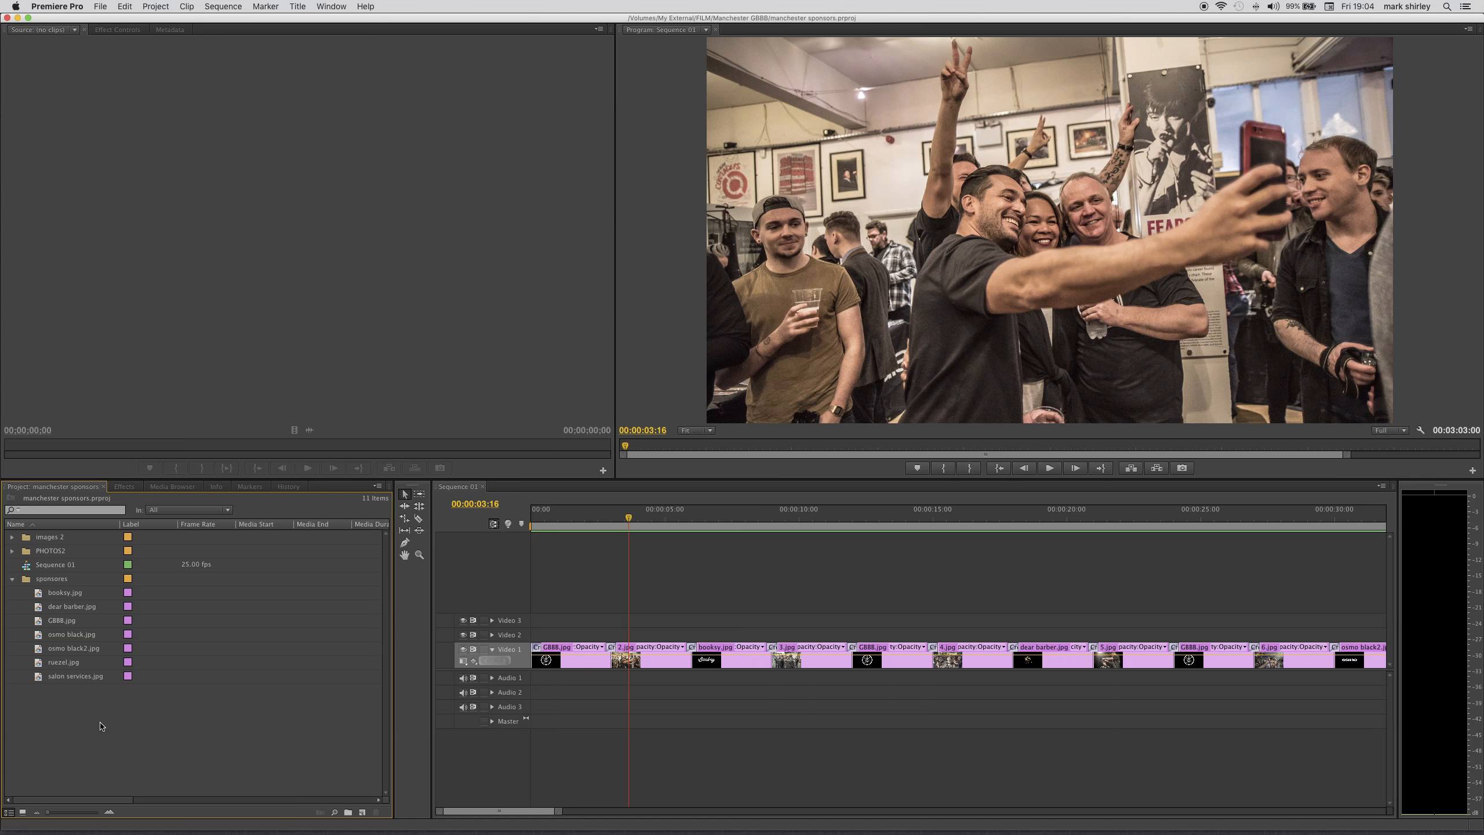
double_click(100, 725)
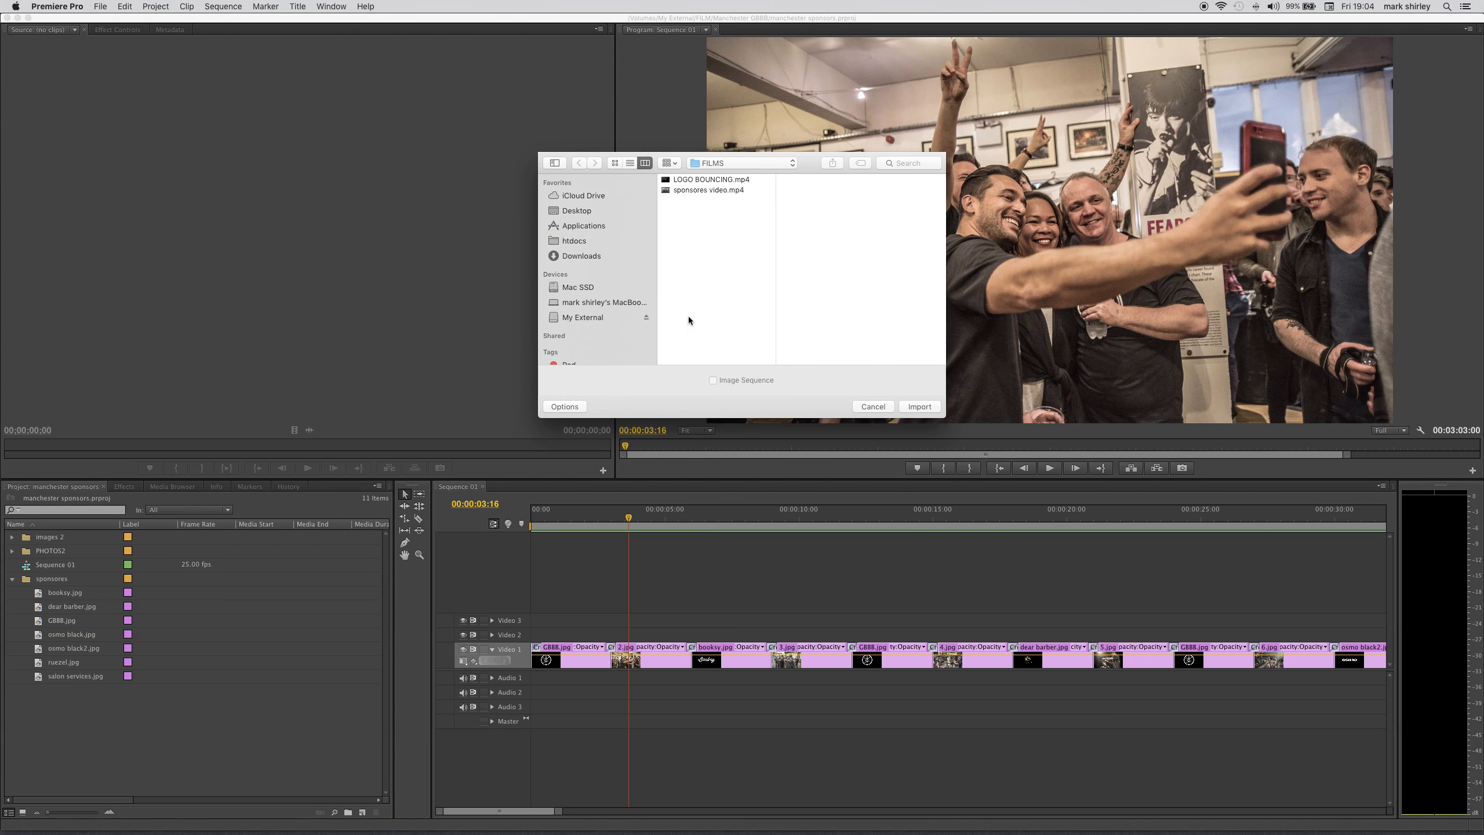
click(582, 212)
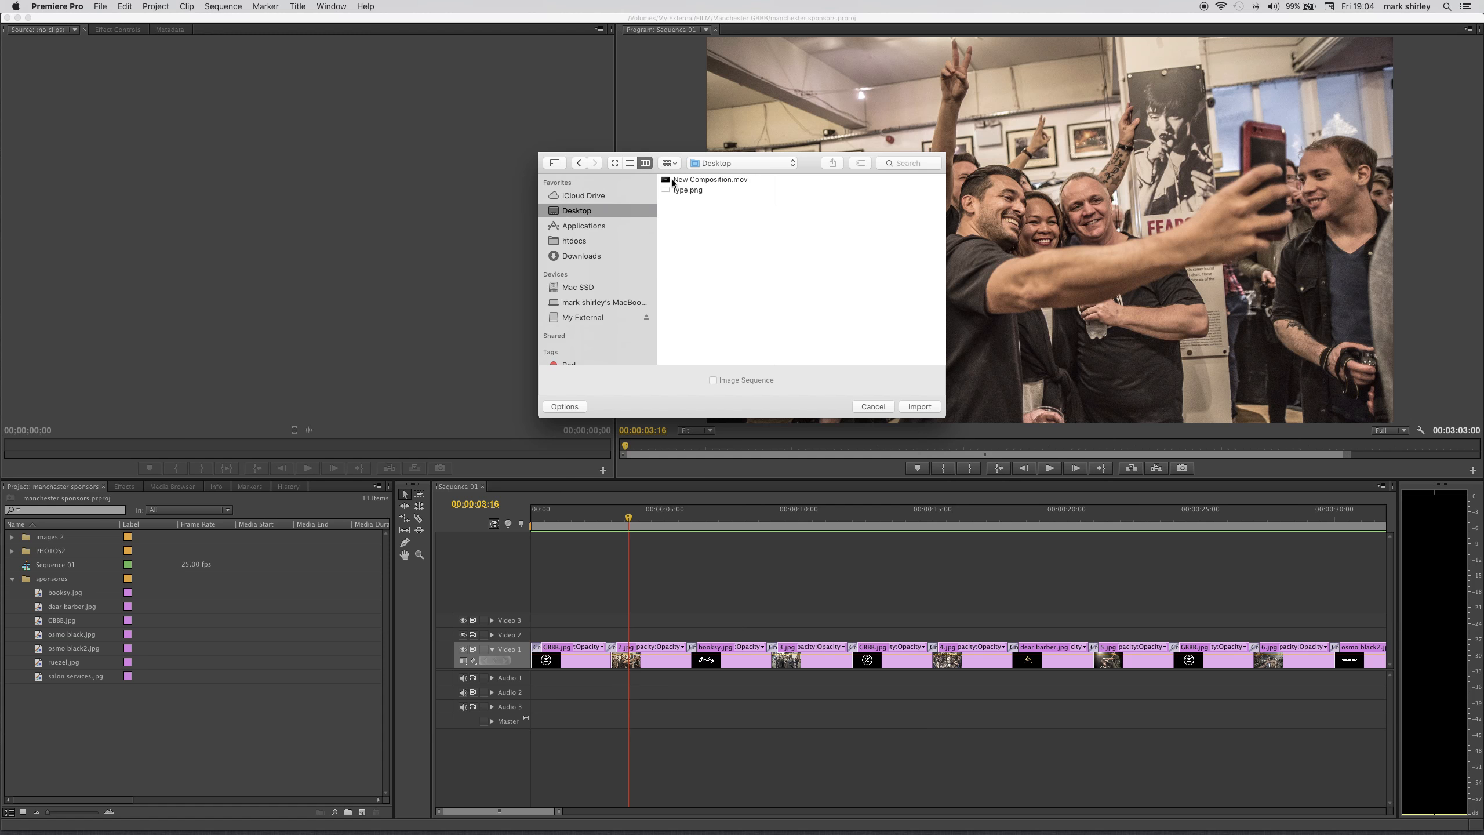
click(673, 180)
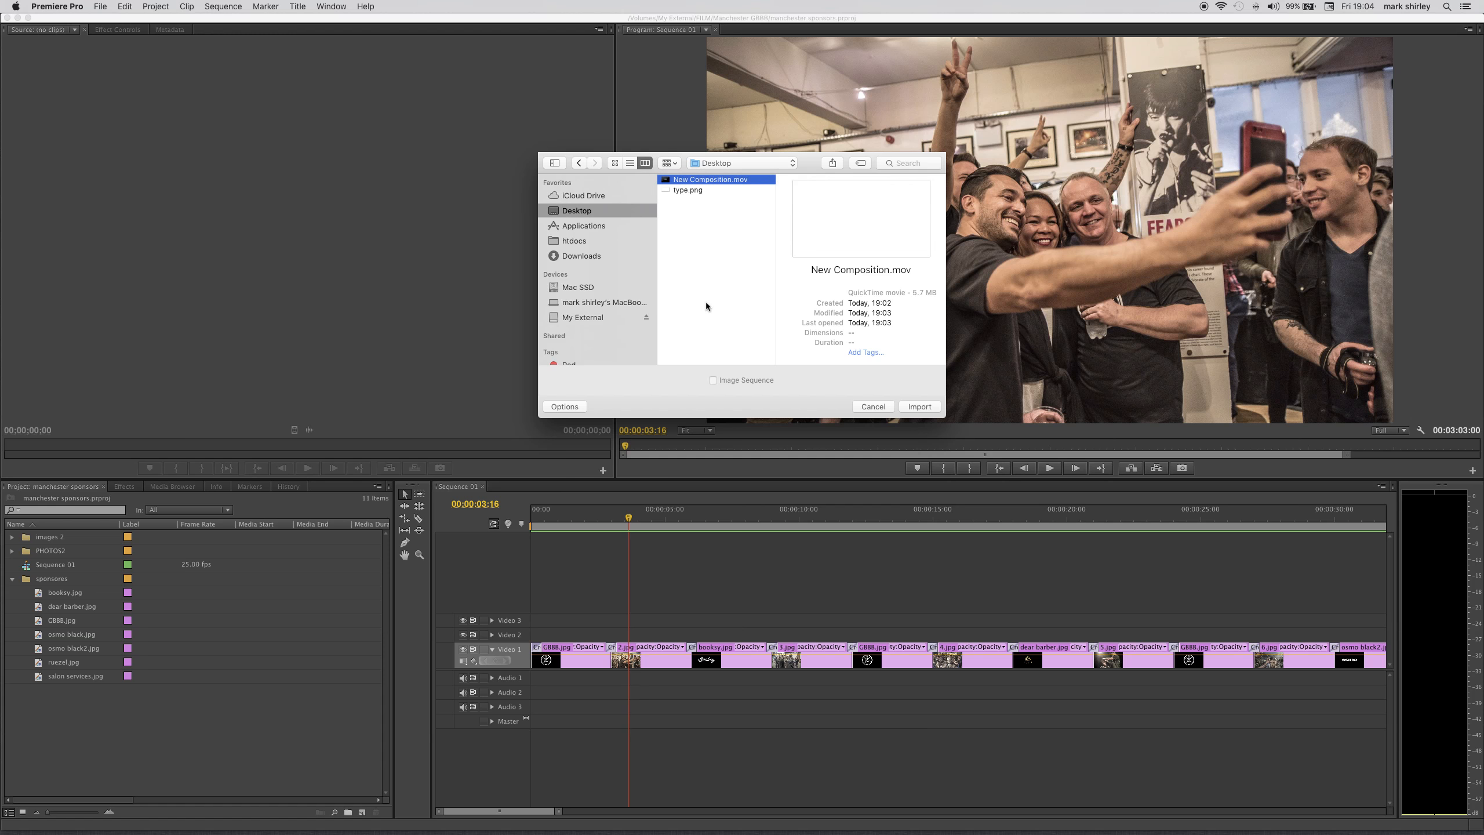
click(919, 406)
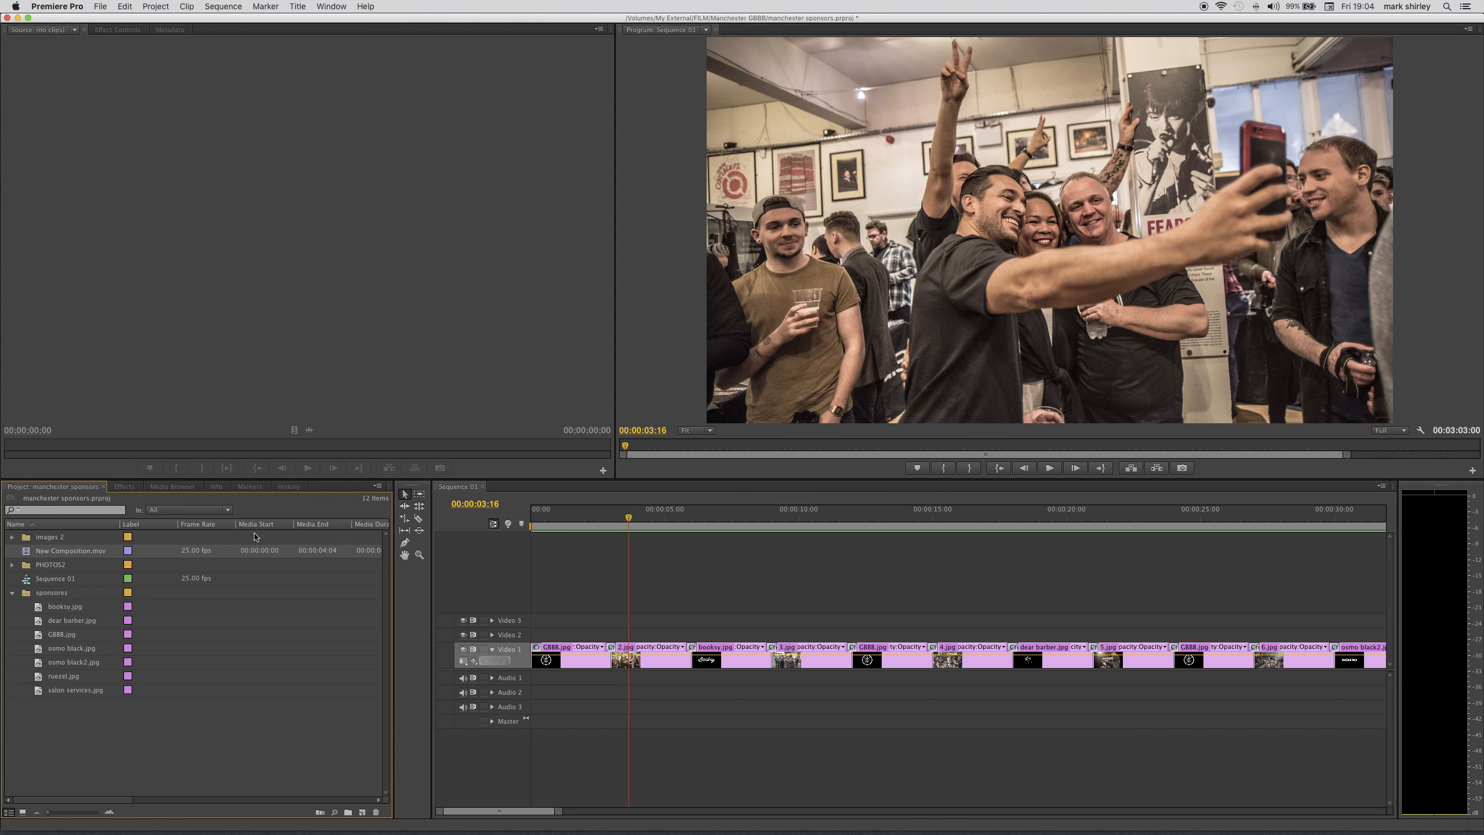
- Place New Composition.mov on the Video 2 track above the 2.jpg clip and scrub through the overlay to 00:00:07:08
drag(30, 552, 602, 635)
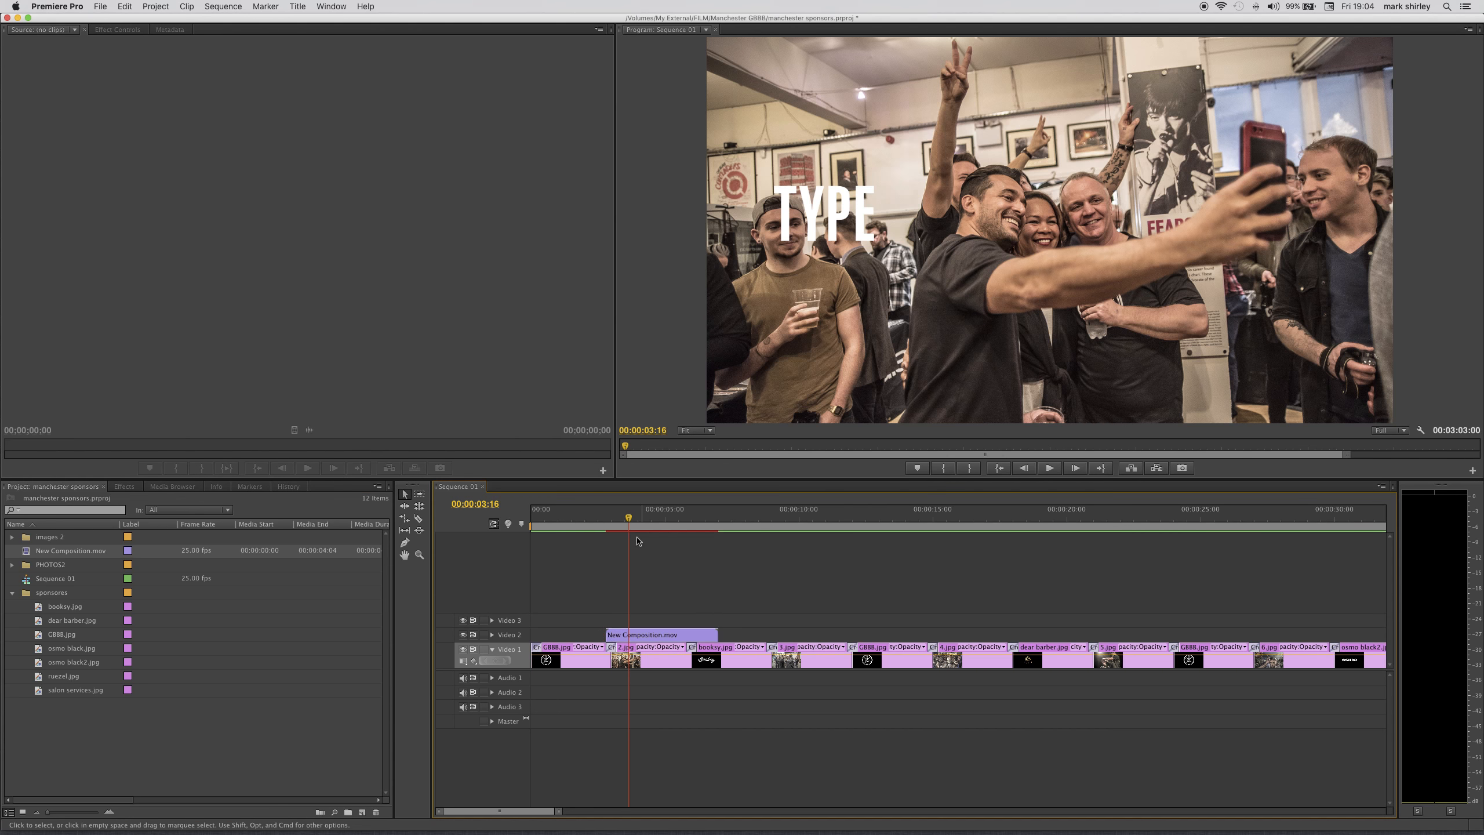
drag(628, 518, 727, 532)
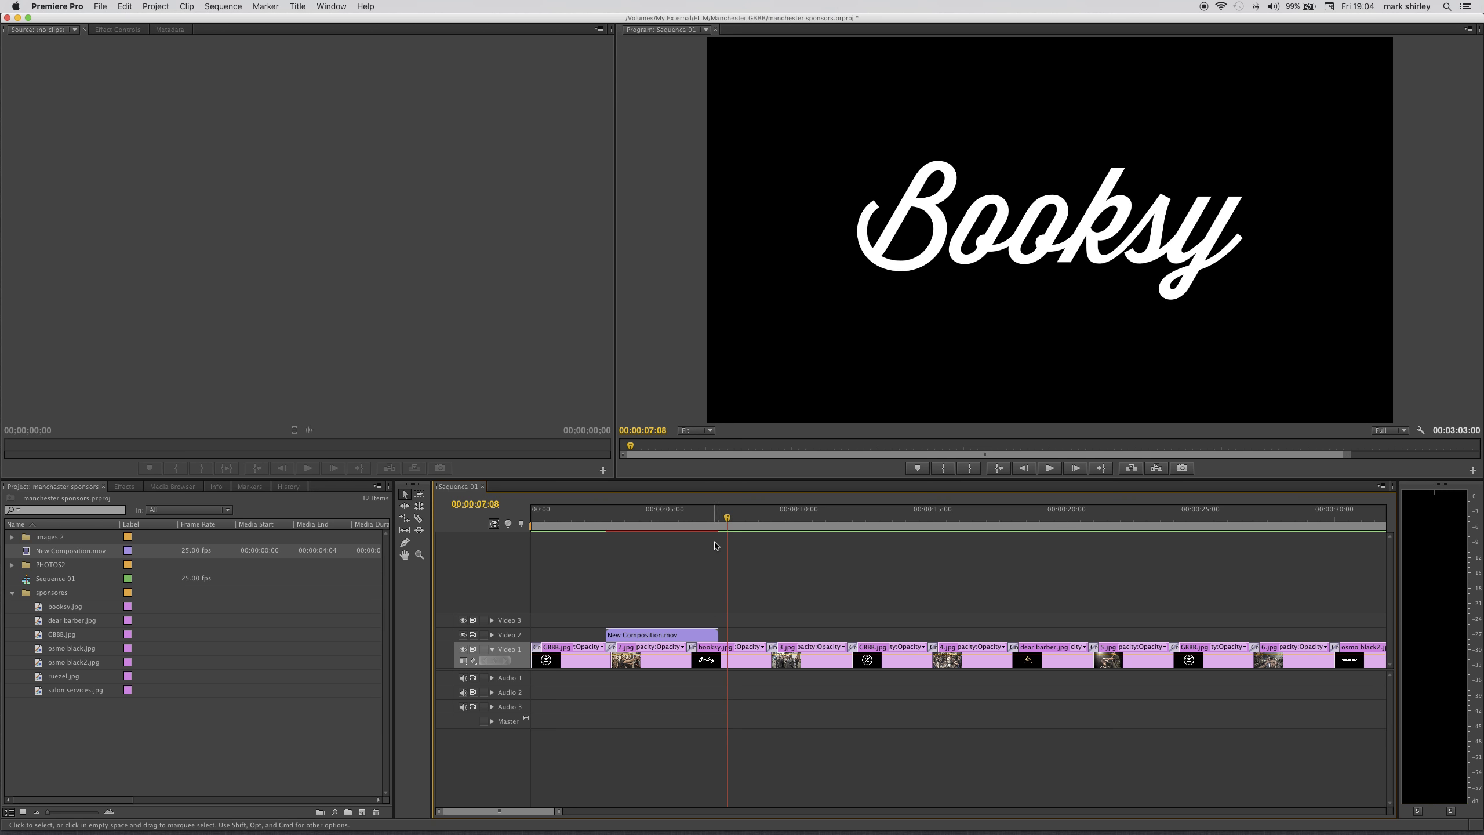